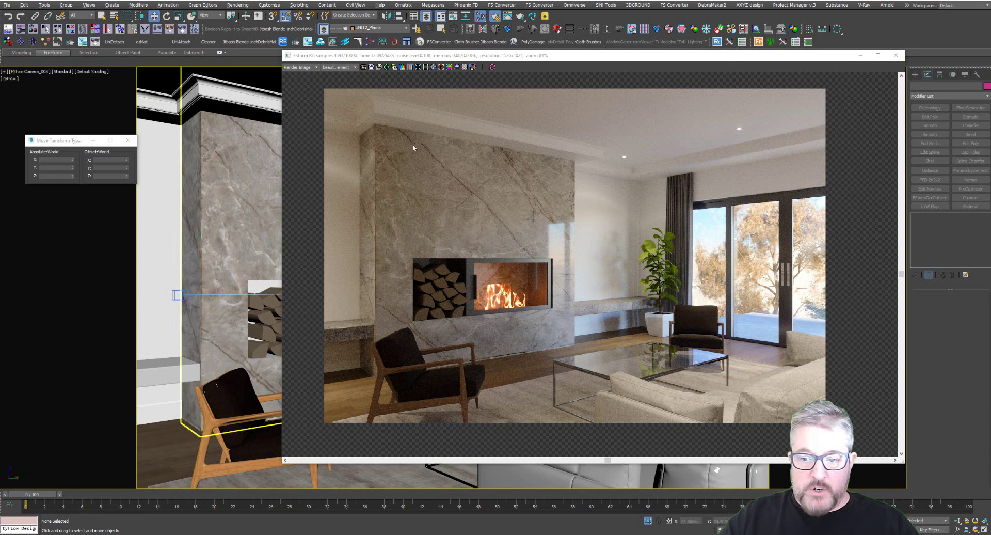
- Switch the FStorm frame buffer display to the FStormZDepth render pass
{"action": "left_click", "coordinate": [336, 67]}
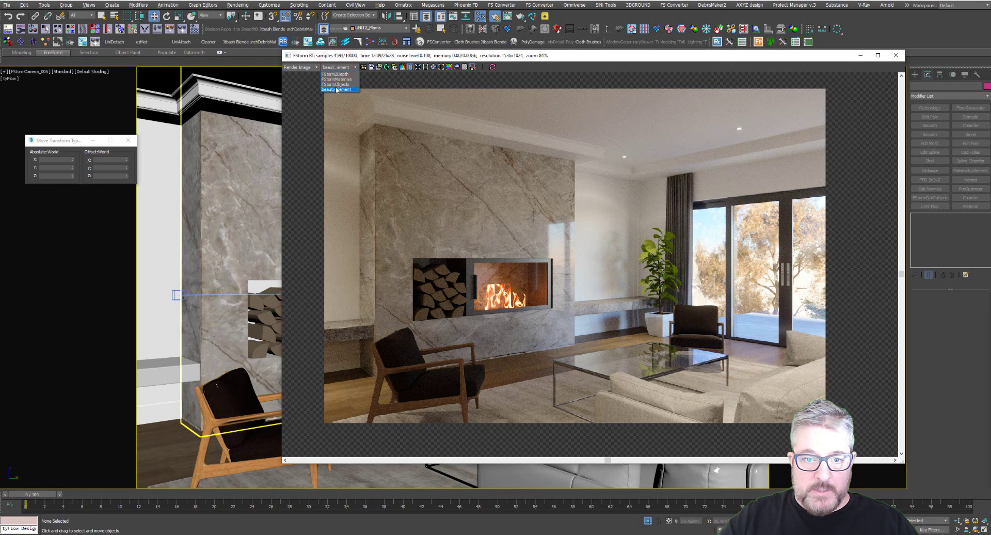
{"action": "left_click", "coordinate": [336, 74]}
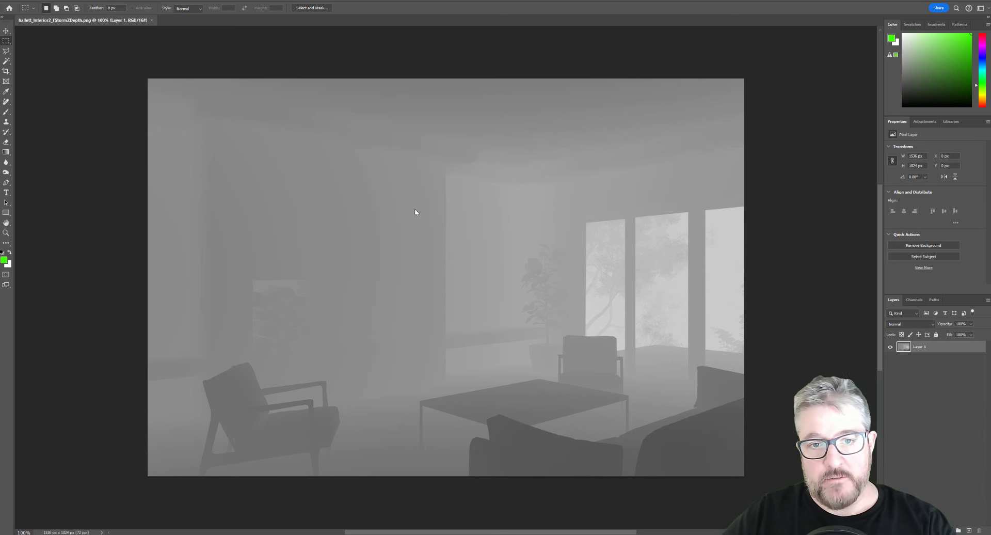
- Apply Auto Contrast to the depth image, invert it, and save the file
{"action": "left_click", "coordinate": [42, 0]}
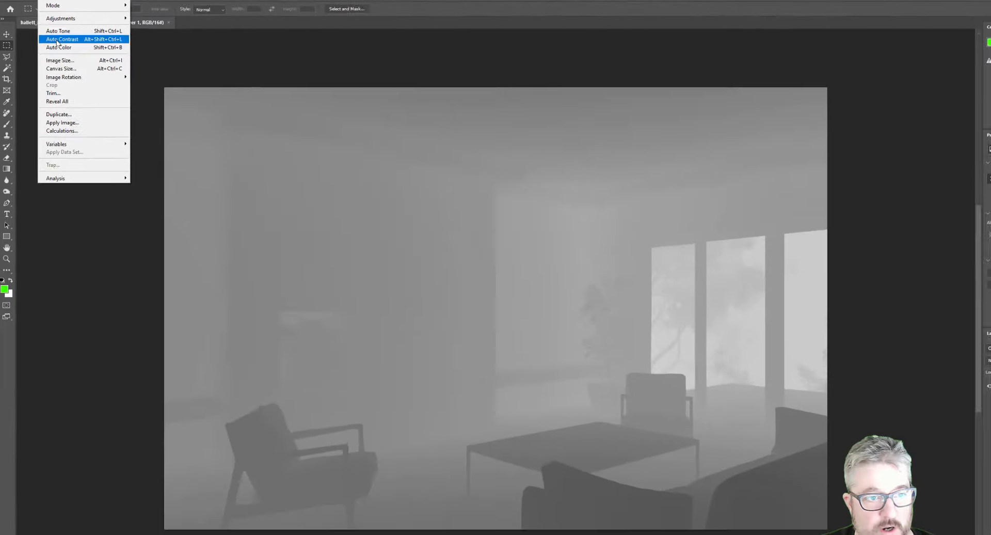
{"action": "left_click", "coordinate": [141, 90]}
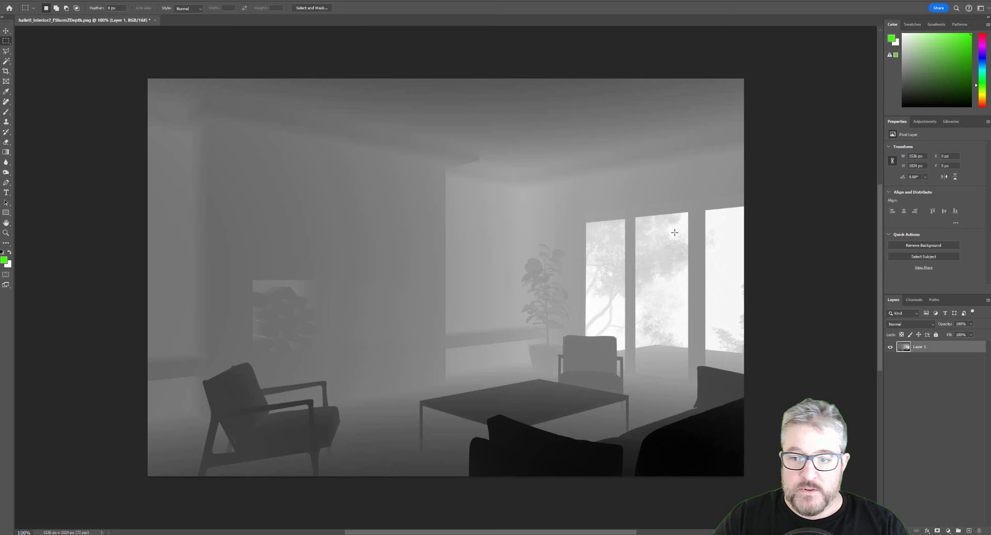
{"action": "key", "text": "ctrl+i"}
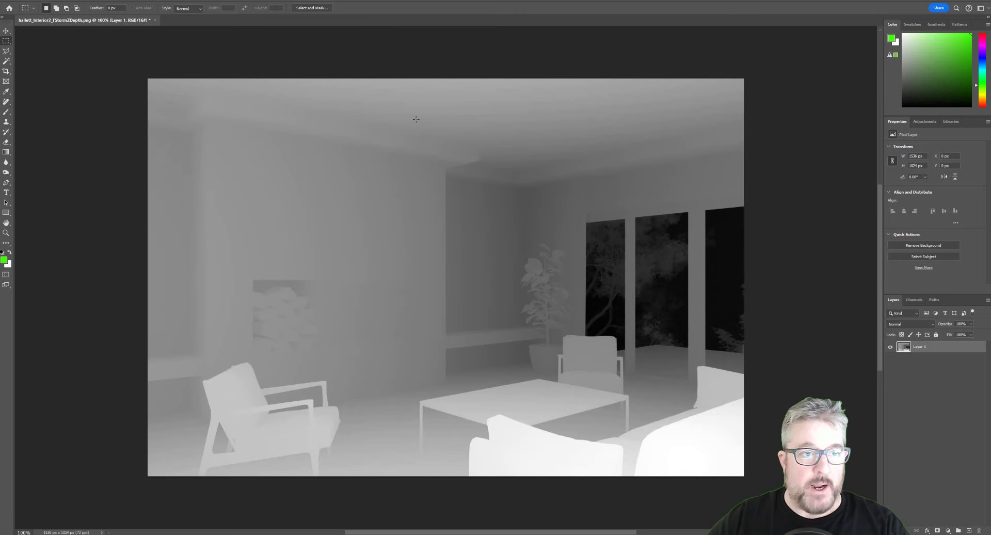
{"action": "left_click", "coordinate": [21, 1]}
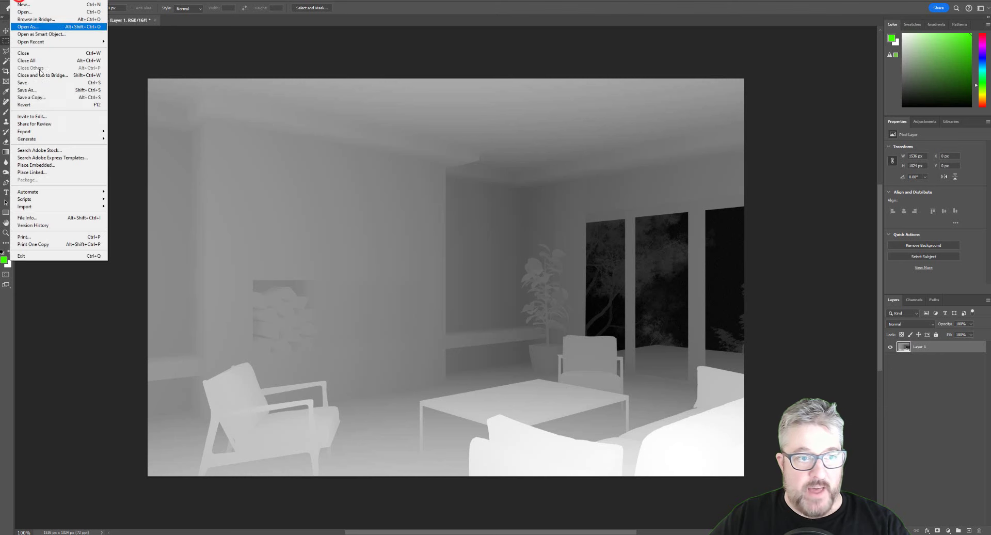
{"action": "left_click", "coordinate": [32, 81]}
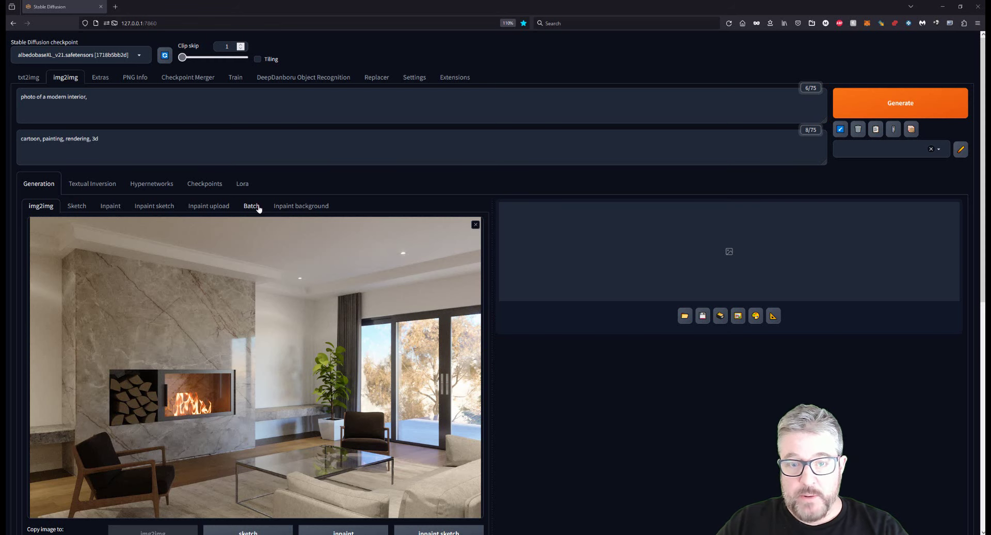
- Copy the source render's 1536 × 1024 dimensions into the img2img output size
{"action": "scroll", "coordinate": [100, 241], "scroll_direction": "down", "scroll_amount": 7}
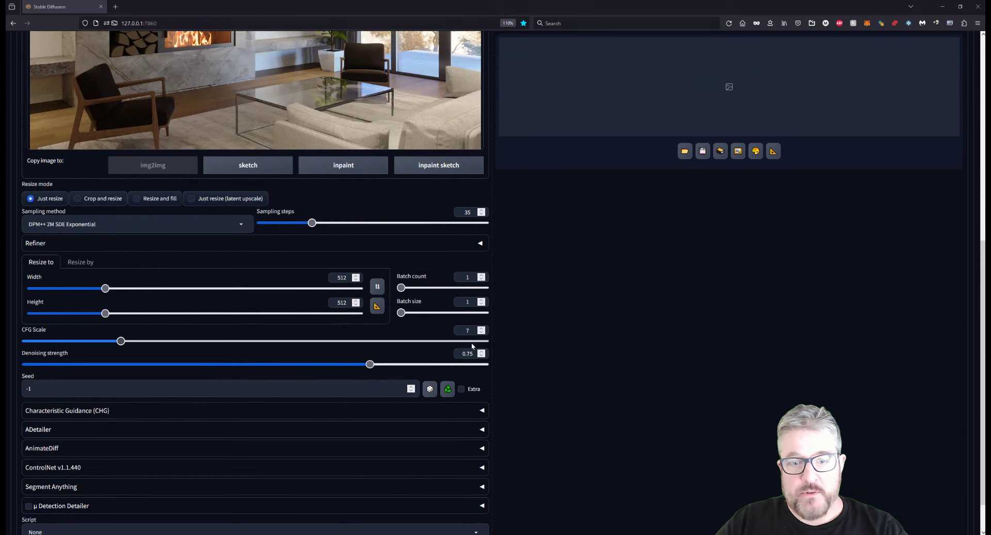
{"action": "left_click", "coordinate": [377, 305]}
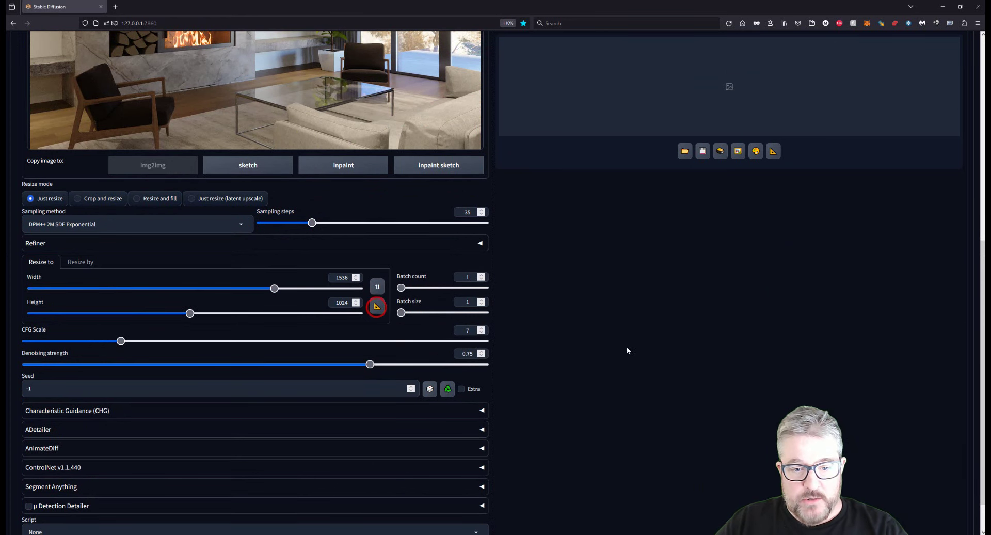
{"action": "scroll", "coordinate": [434, 316], "scroll_direction": "up", "scroll_amount": 4}
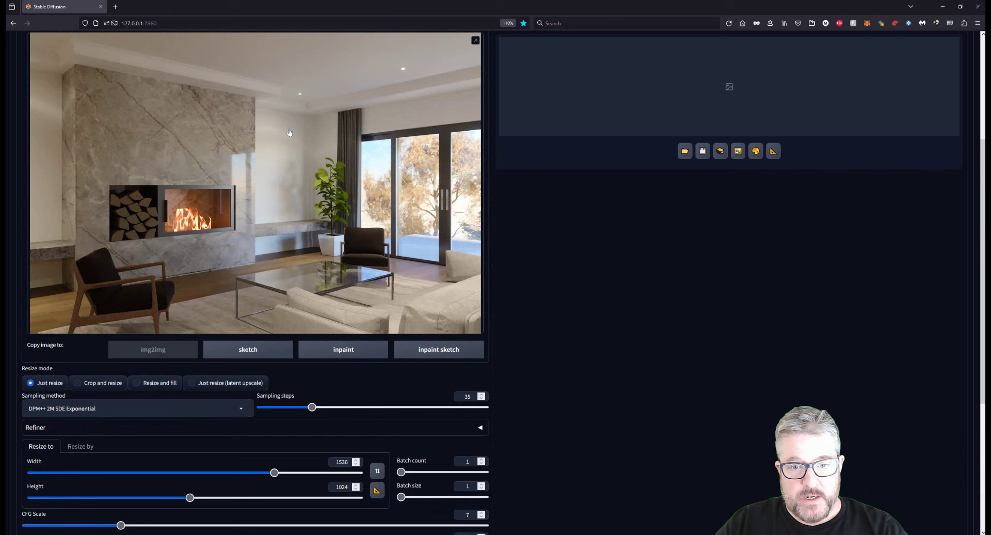
{"action": "scroll", "coordinate": [641, 391], "scroll_direction": "down", "scroll_amount": 5}
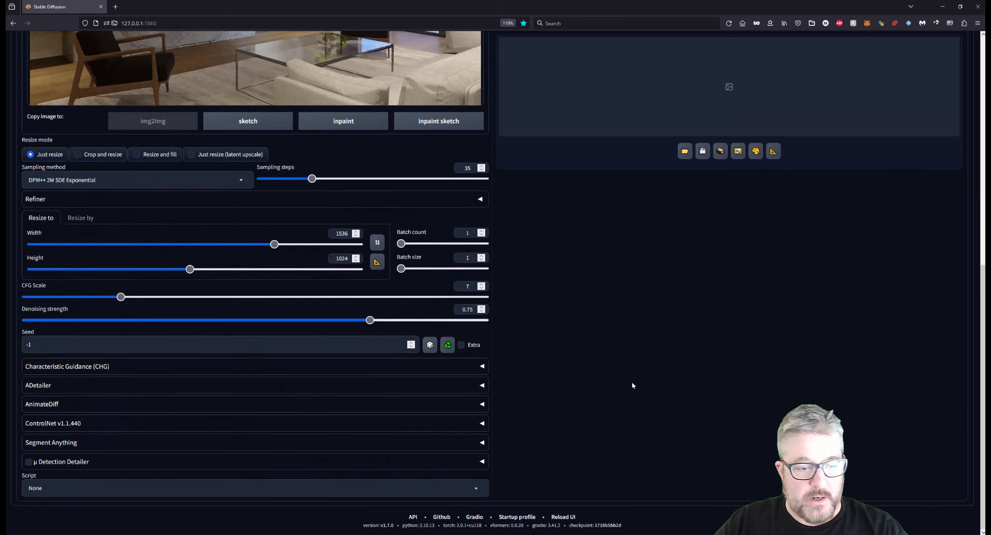
- Enable ControlNet Unit 0 with an independent control image and load the depth PNG
{"action": "left_click", "coordinate": [101, 423]}
{"action": "scroll", "coordinate": [659, 386], "scroll_direction": "down", "scroll_amount": 4}
{"action": "left_click", "coordinate": [34, 273]}
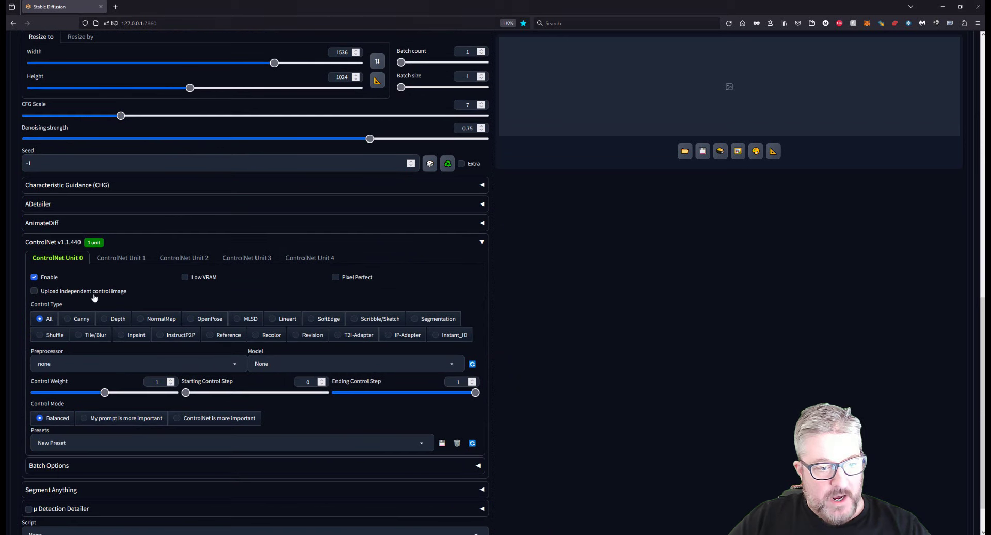
{"action": "left_click", "coordinate": [34, 292]}
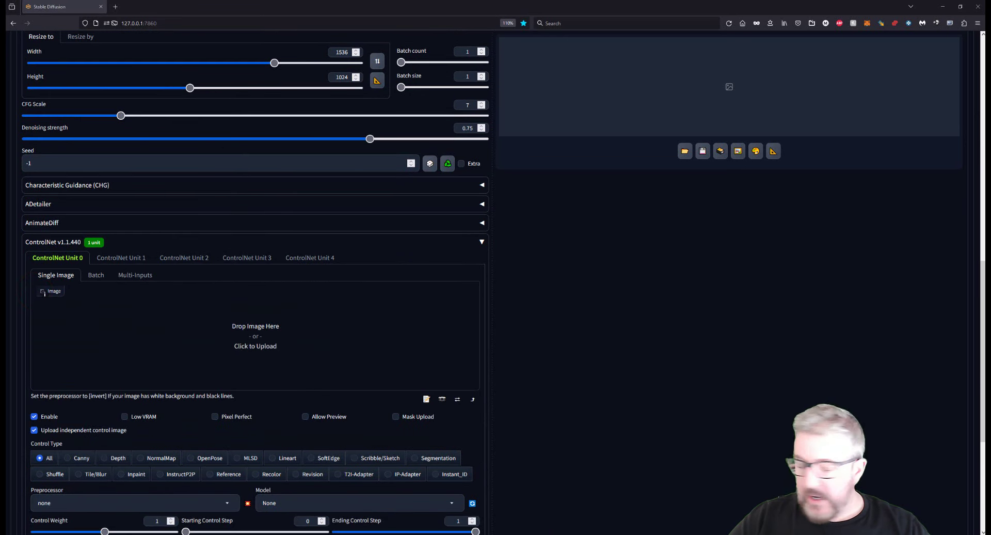
{"action": "left_click_drag", "start_coordinate": [498, 331], "coordinate": [252, 345]}
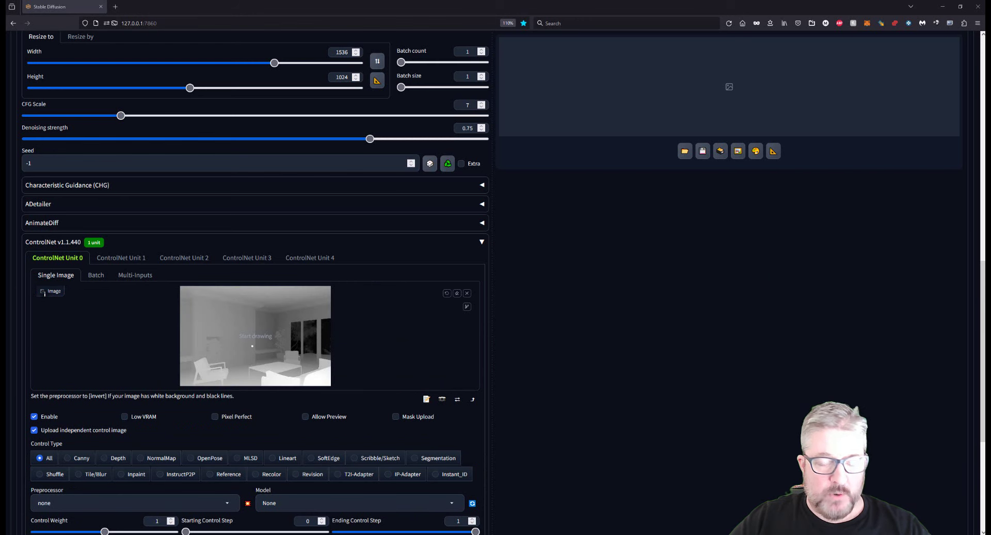
- Set the control type to Depth, preprocessor none, model control-lora-depth-rank256
{"action": "scroll", "coordinate": [252, 345], "scroll_direction": "down", "scroll_amount": 5}
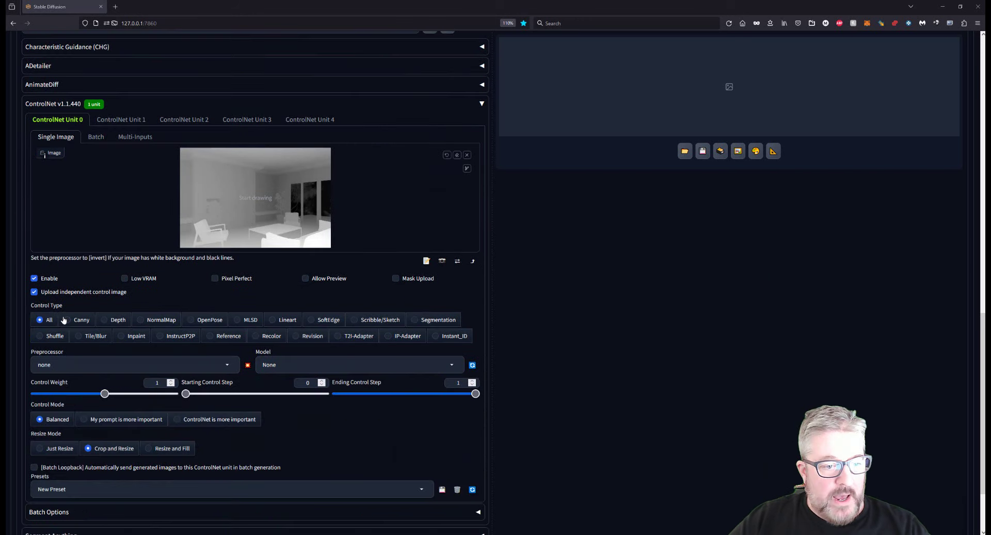
{"action": "left_click", "coordinate": [118, 320]}
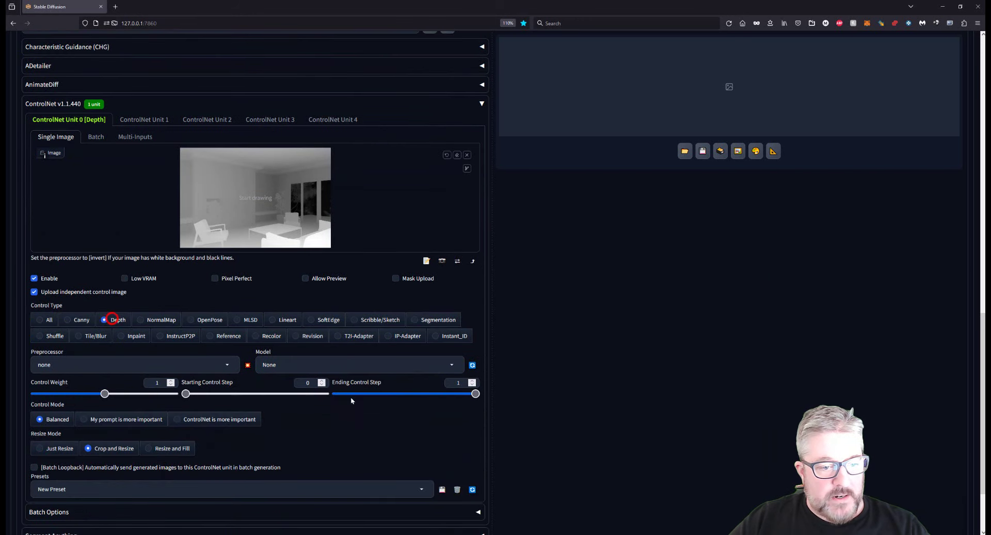
{"action": "left_click", "coordinate": [90, 363]}
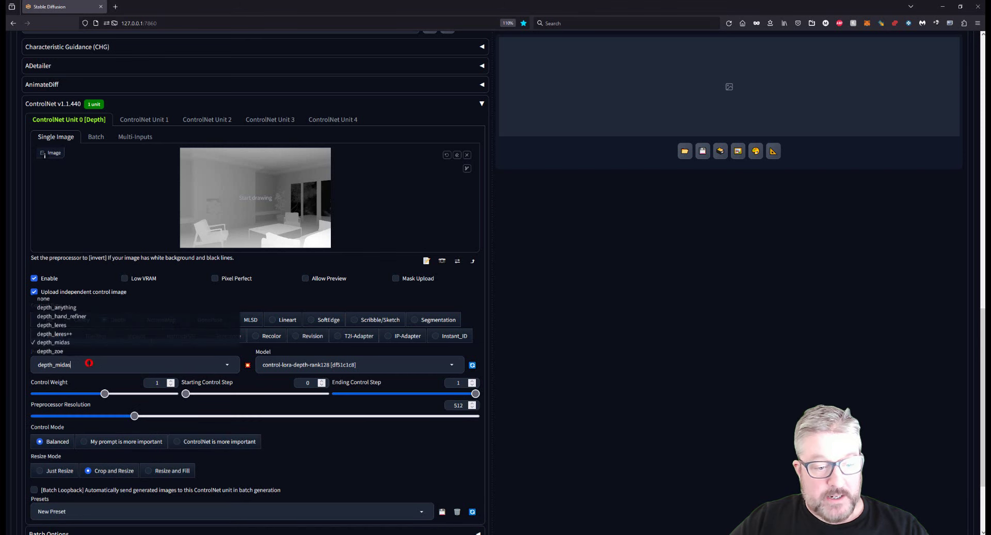
{"action": "left_click", "coordinate": [44, 300]}
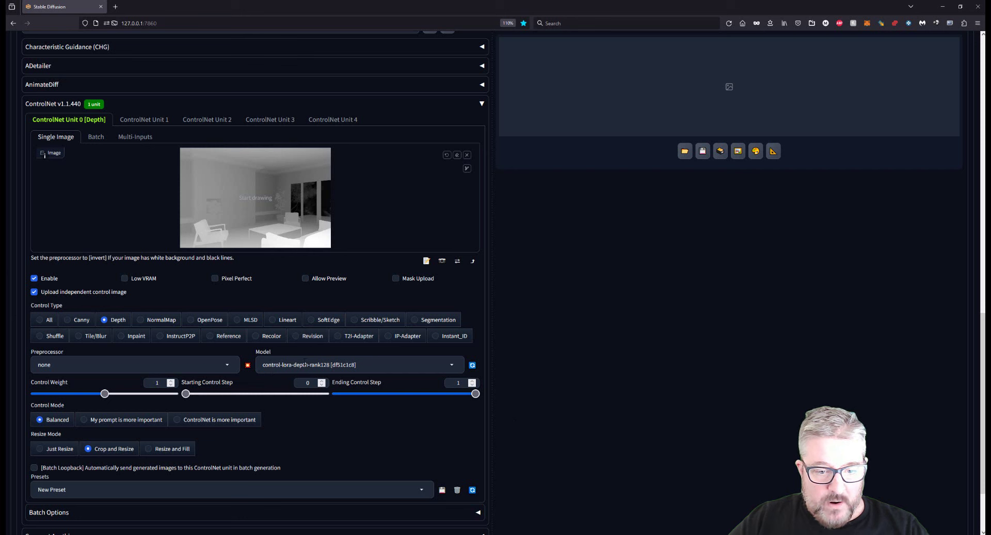
{"action": "left_click", "coordinate": [301, 364]}
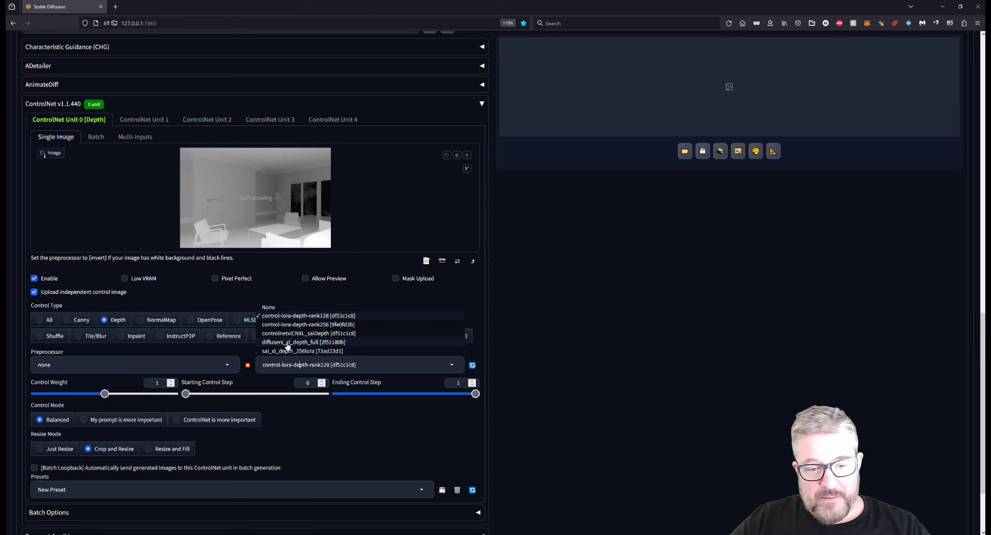
{"action": "left_click", "coordinate": [297, 325]}
- Set the denoising strength to 0.9
{"action": "scroll", "coordinate": [686, 408], "scroll_direction": "up", "scroll_amount": 9}
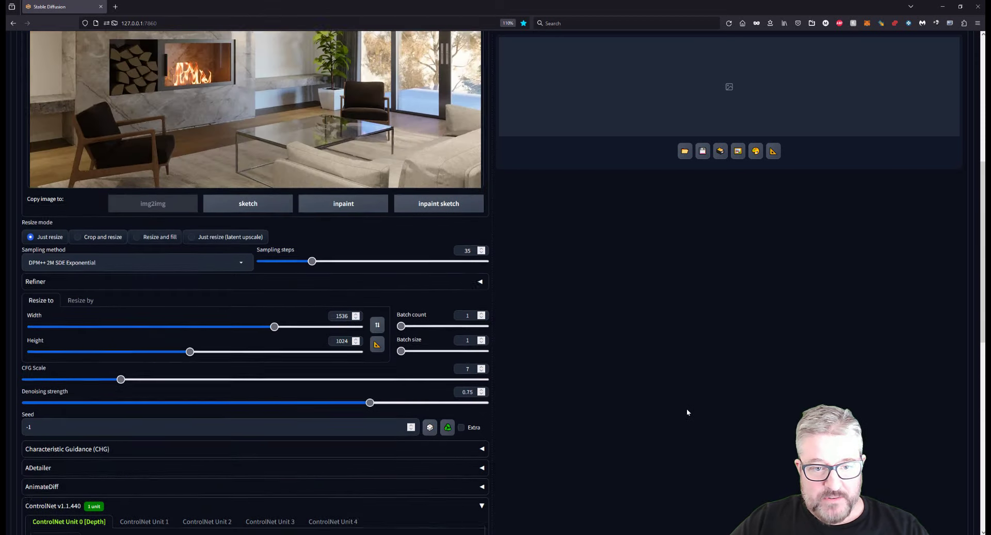
{"action": "scroll", "coordinate": [687, 412], "scroll_direction": "up", "scroll_amount": 2}
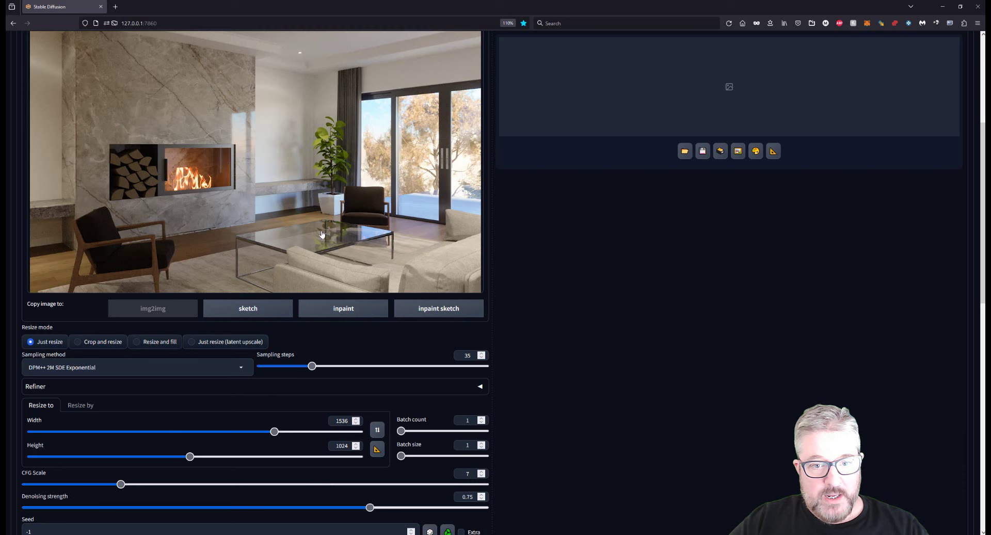
{"action": "scroll", "coordinate": [443, 169], "scroll_direction": "down", "scroll_amount": 5}
{"action": "left_click_drag", "start_coordinate": [382, 369], "coordinate": [433, 370]}
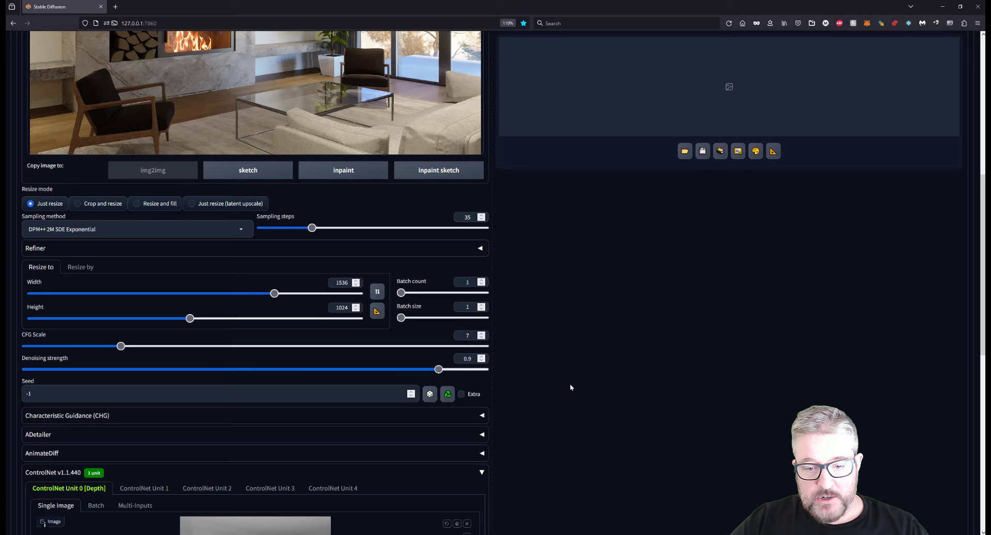
- Generate the grey modern living-room image and view it full-size
{"action": "scroll", "coordinate": [745, 414], "scroll_direction": "up", "scroll_amount": 10}
{"action": "scroll", "coordinate": [745, 414], "scroll_direction": "up", "scroll_amount": 3}
{"action": "left_click", "coordinate": [883, 103]}
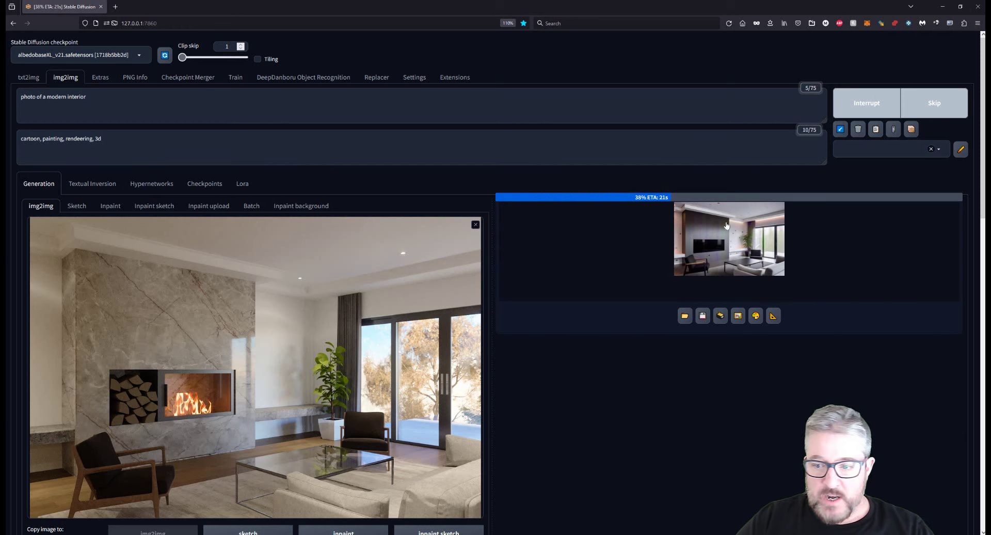
{"action": "left_click", "coordinate": [735, 243]}
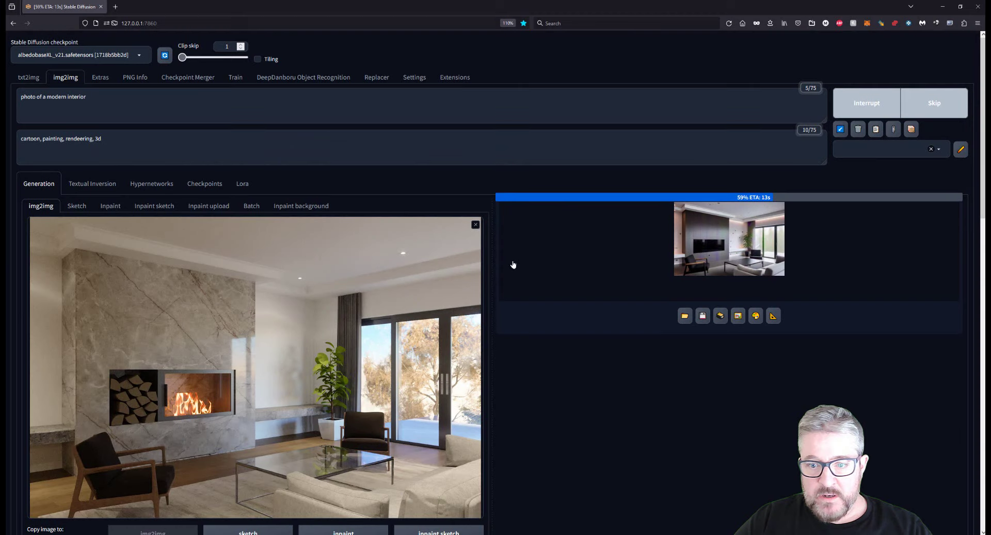
{"action": "left_click", "coordinate": [513, 264]}
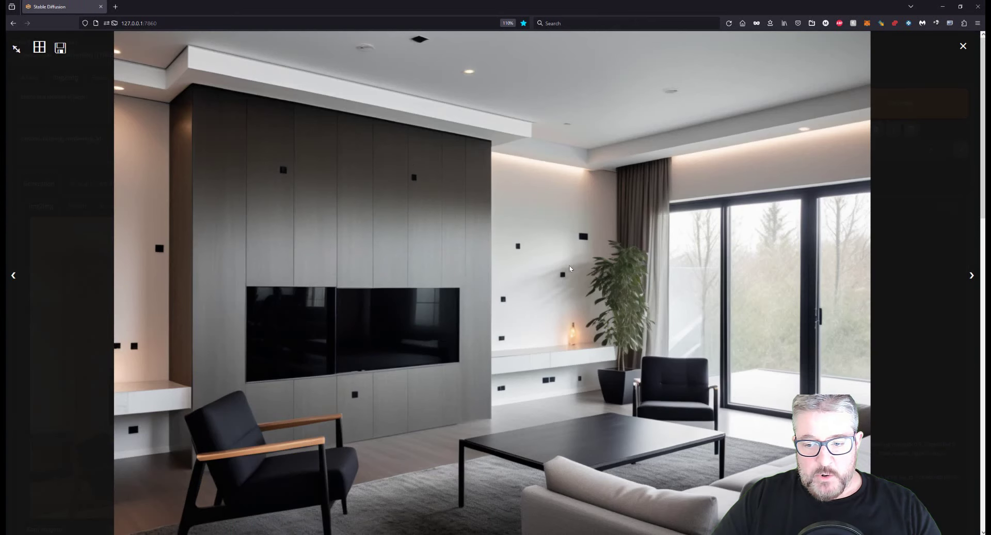
- Lower the denoising strength to 0.38 and generate a new image
{"action": "left_click", "coordinate": [611, 340]}
{"action": "scroll", "coordinate": [611, 340], "scroll_direction": "down", "scroll_amount": 5}
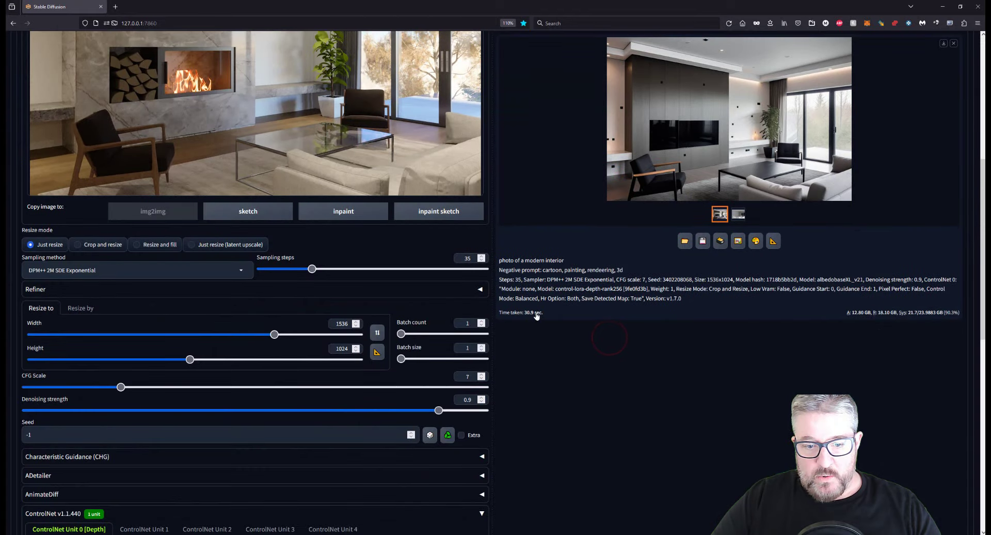
{"action": "left_click", "coordinate": [301, 410]}
{"action": "left_click_drag", "start_coordinate": [301, 411], "coordinate": [202, 415]}
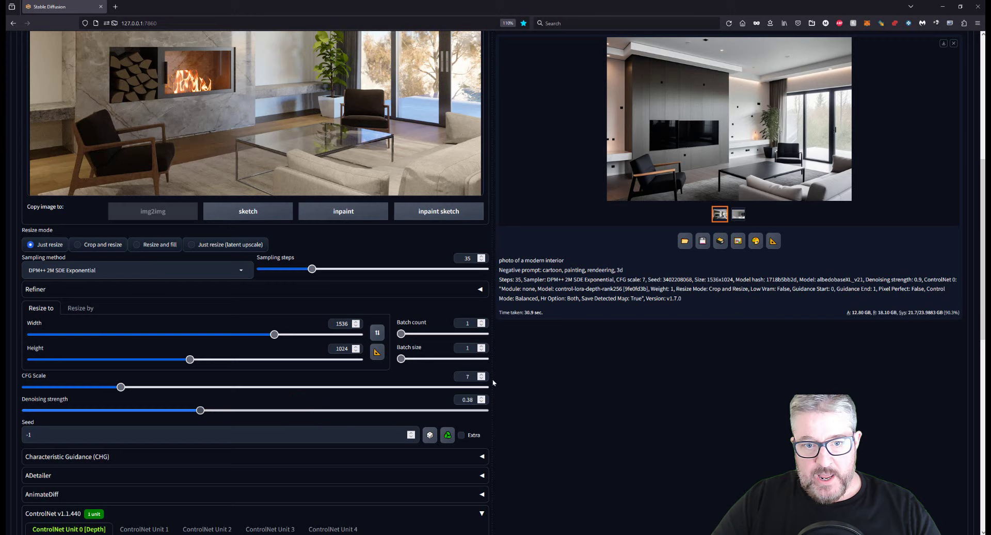
{"action": "scroll", "coordinate": [557, 339], "scroll_direction": "up", "scroll_amount": 6}
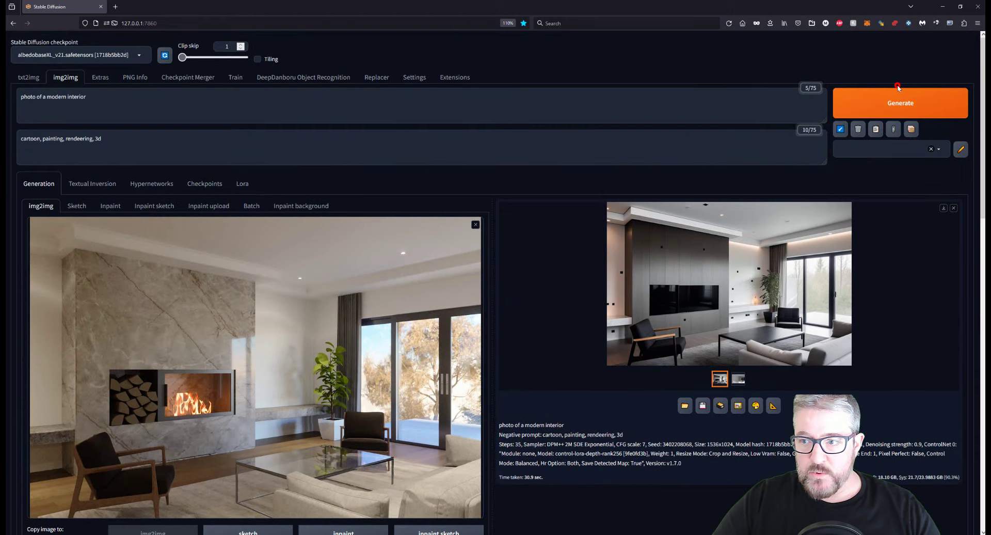
{"action": "left_click", "coordinate": [899, 87]}
{"action": "scroll", "coordinate": [227, 236], "scroll_direction": "down", "scroll_amount": 2}
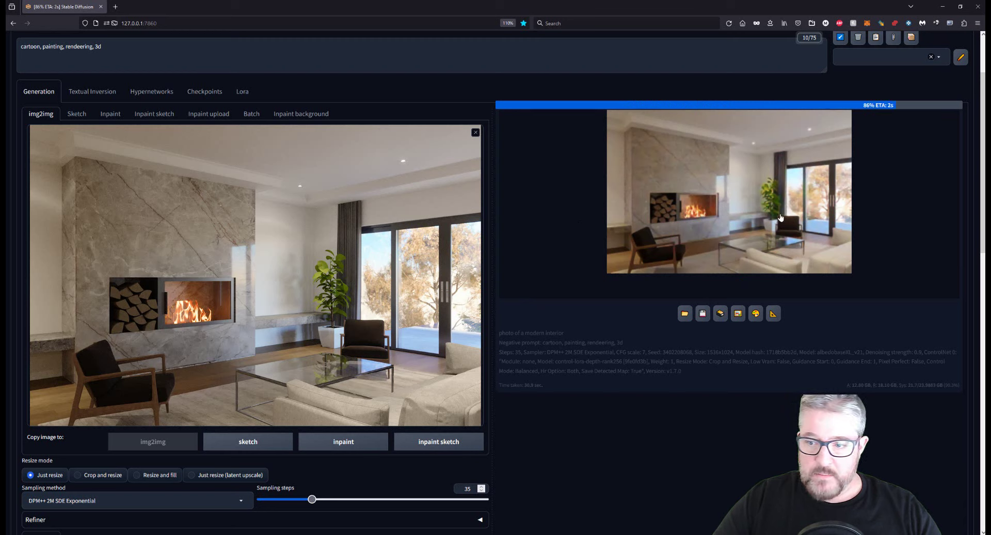
- Inspect the marble-fireplace result full screen, then send it to img2img as input
{"action": "left_click", "coordinate": [745, 175]}
{"action": "left_click", "coordinate": [744, 168]}
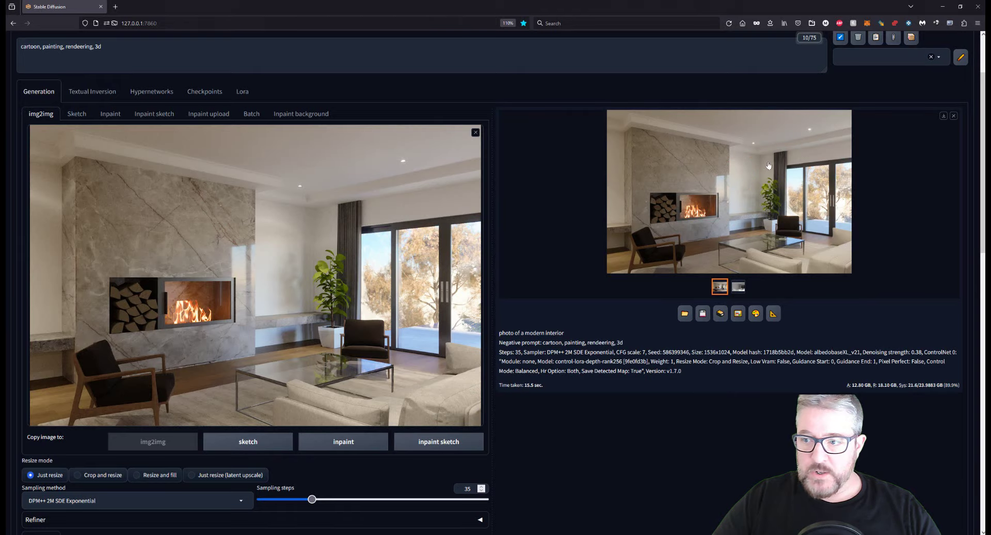
{"action": "left_click", "coordinate": [745, 172]}
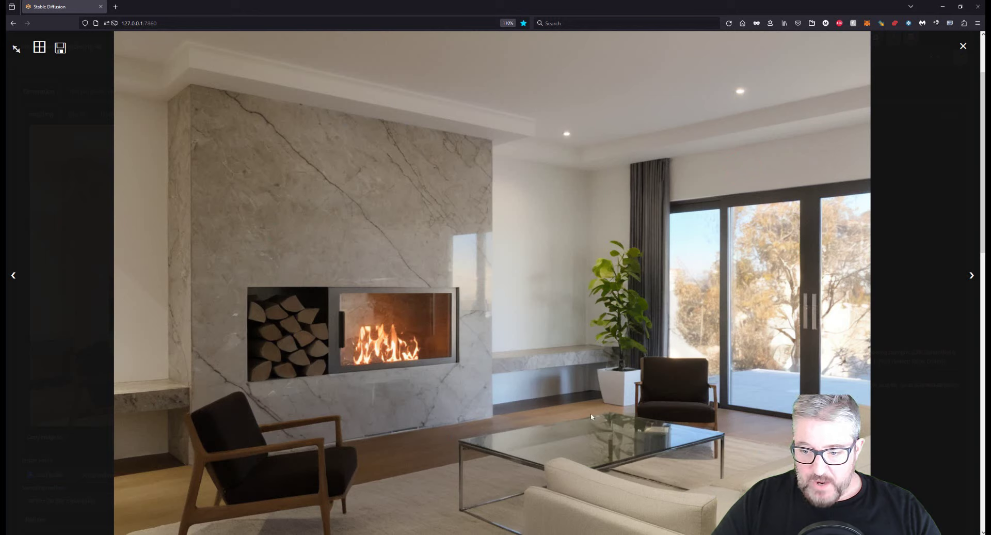
{"action": "left_click", "coordinate": [686, 425]}
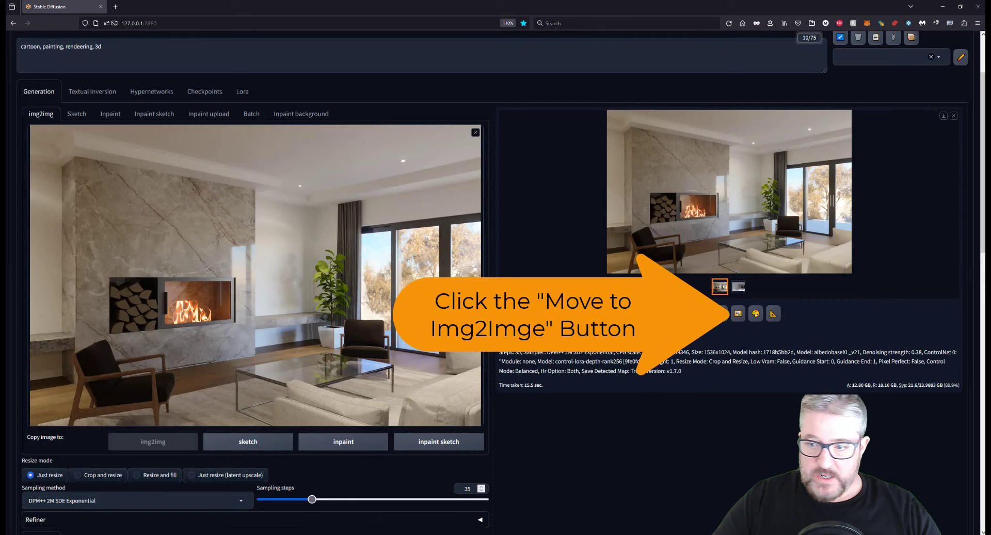
{"action": "left_click", "coordinate": [739, 314]}
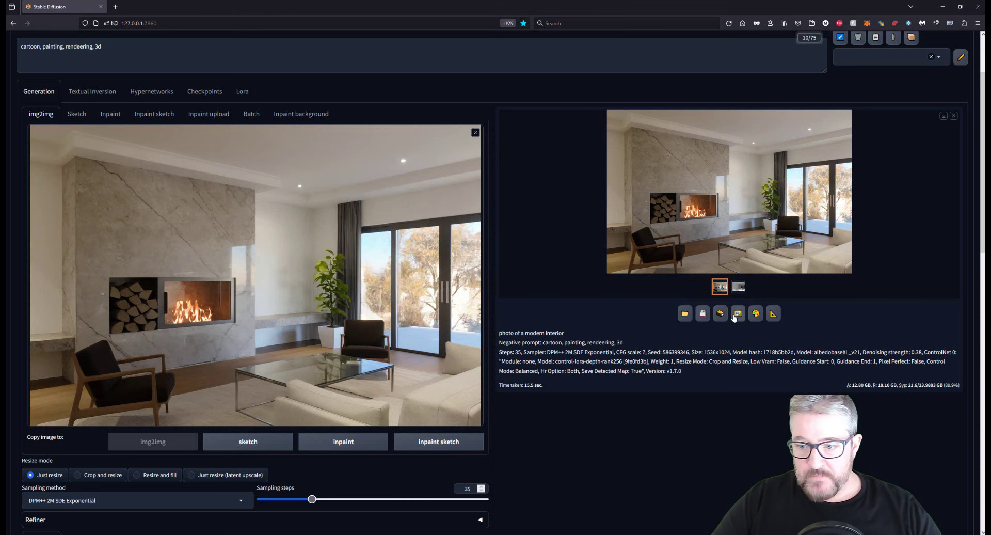
- Raise the denoising strength to 0.8 and generate a new image
{"action": "scroll", "coordinate": [734, 317], "scroll_direction": "down", "scroll_amount": 5}
{"action": "left_click_drag", "start_coordinate": [253, 364], "coordinate": [395, 365]}
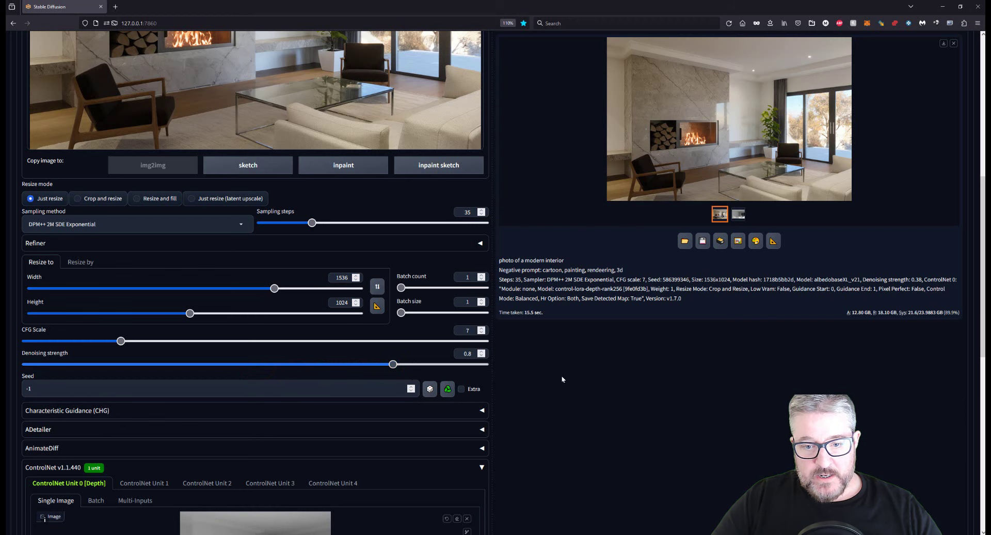
{"action": "scroll", "coordinate": [562, 379], "scroll_direction": "up", "scroll_amount": 7}
{"action": "left_click", "coordinate": [910, 101]}
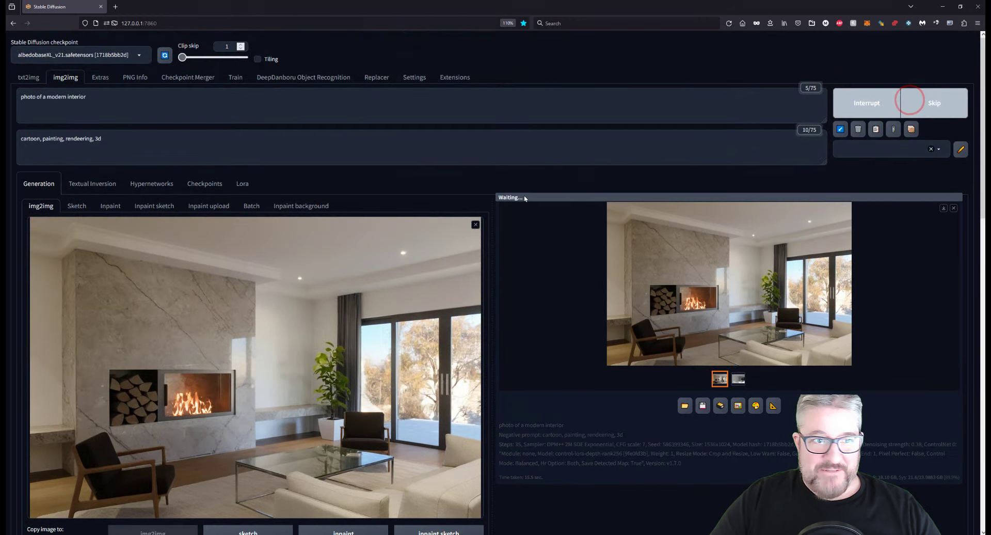
- Append ', fireplace' to the prompt
{"action": "left_click", "coordinate": [101, 98]}
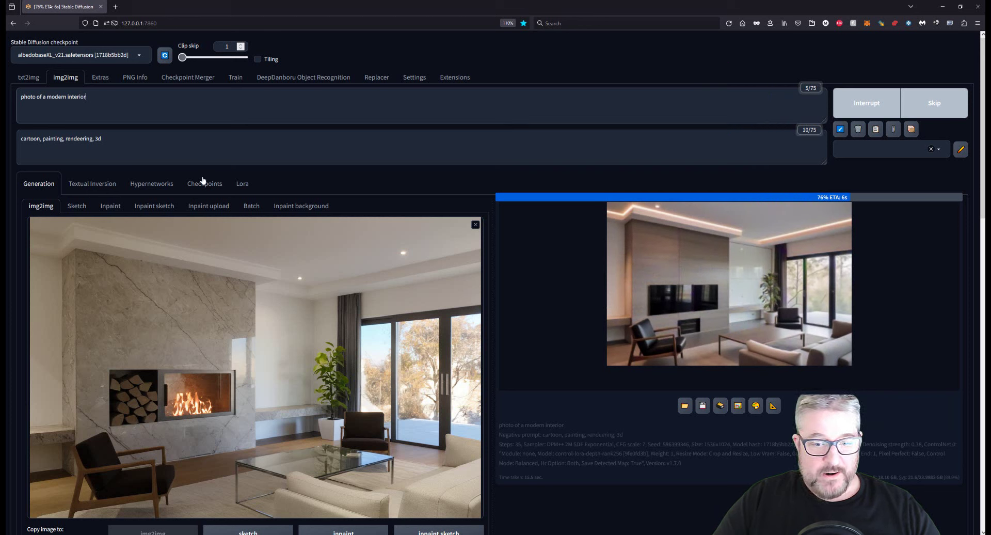
{"action": "left_click", "coordinate": [102, 102]}
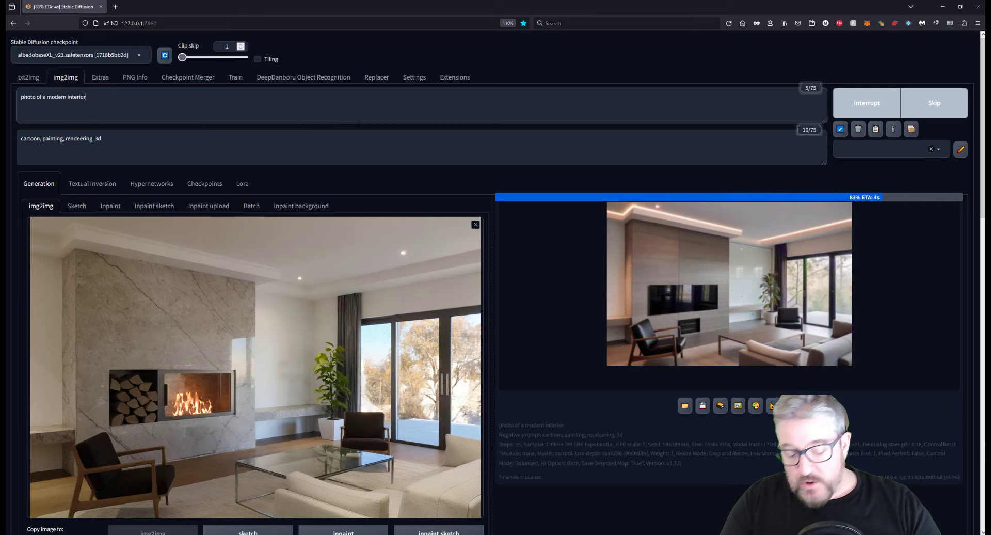
{"action": "type", "text": ", fireplace"}
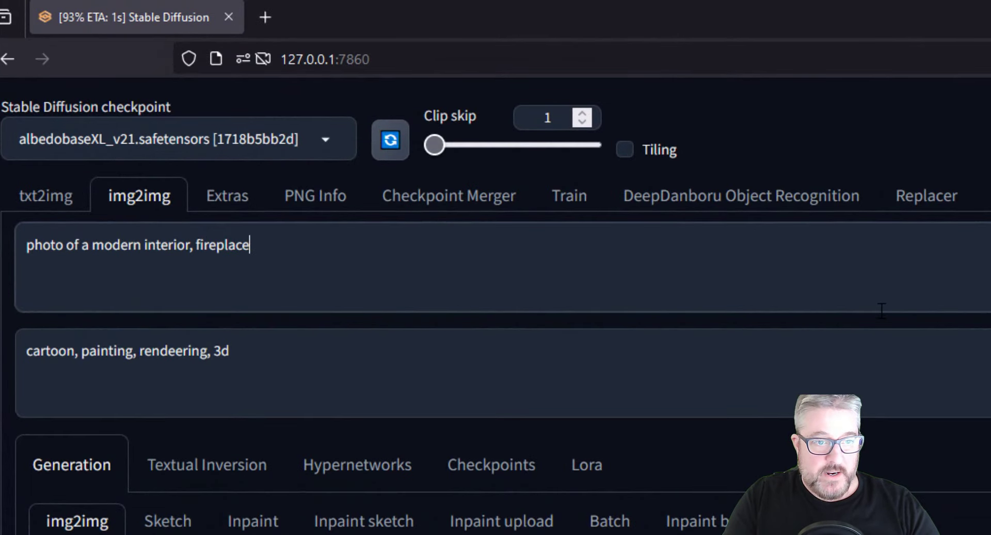
{"action": "type", "text": ","}
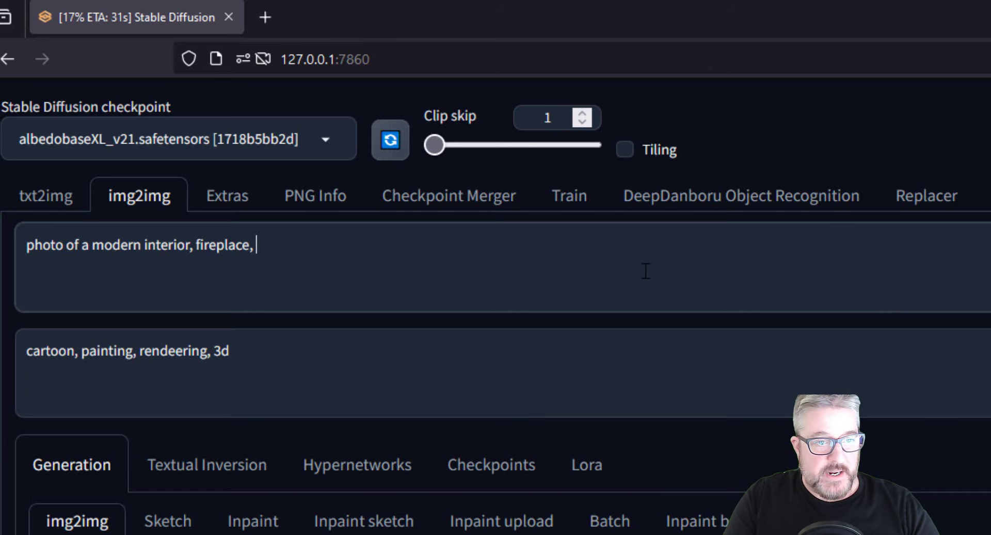
- Add '(((night)))' to the end of the prompt
{"action": "type", "text": "(((night)))"}
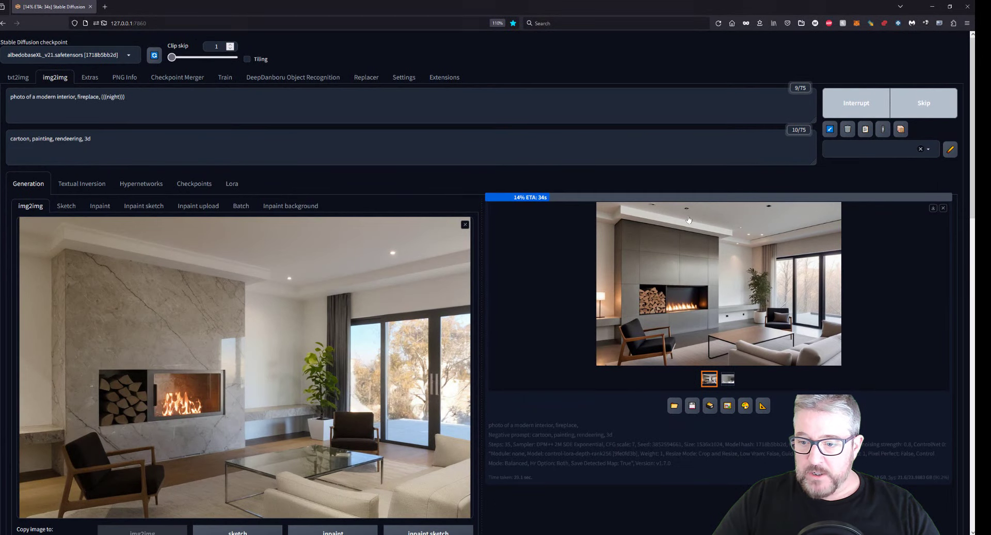
{"action": "scroll", "coordinate": [379, 343], "scroll_direction": "down", "scroll_amount": 3}
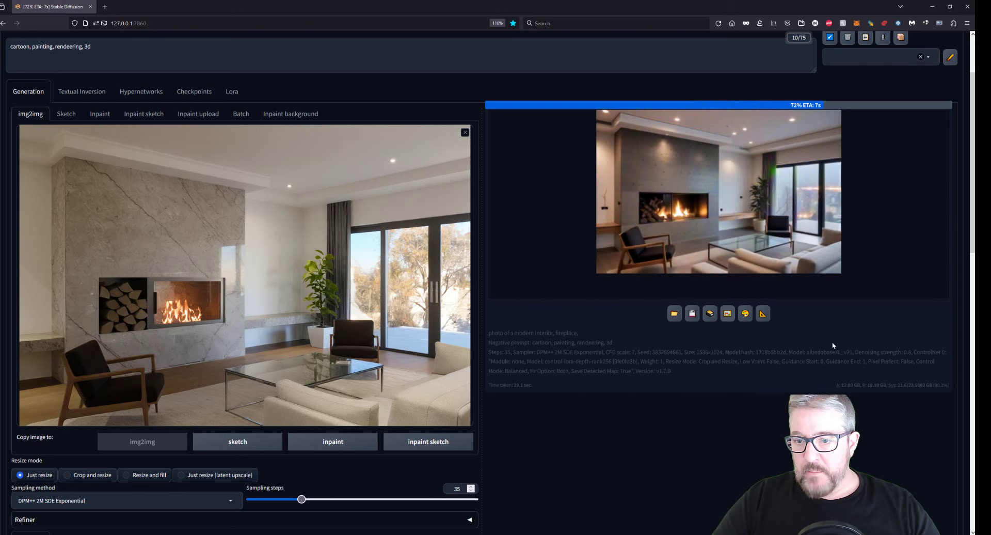
{"action": "scroll", "coordinate": [679, 291], "scroll_direction": "up", "scroll_amount": 3}
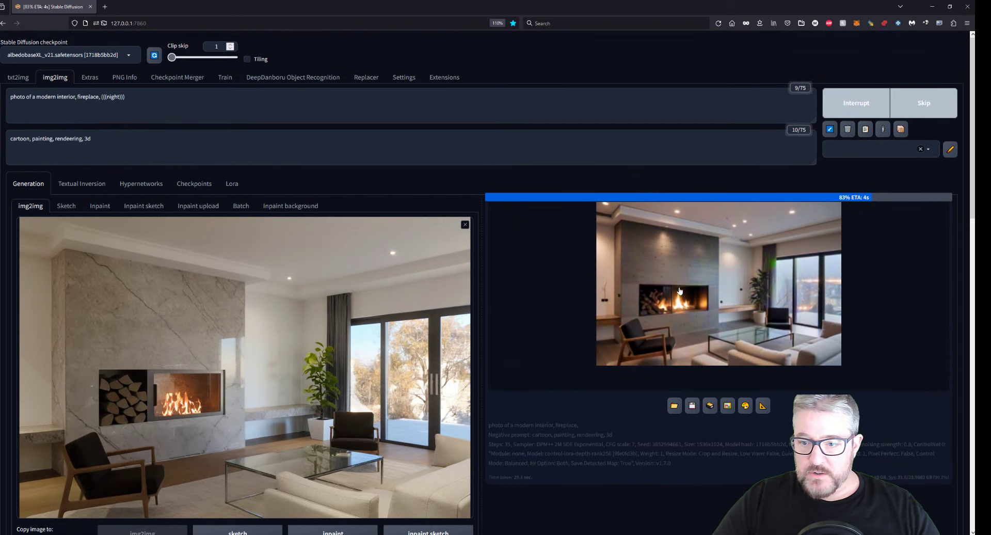
- Append ', concrete' to the negative prompt
{"action": "left_click", "coordinate": [201, 100]}
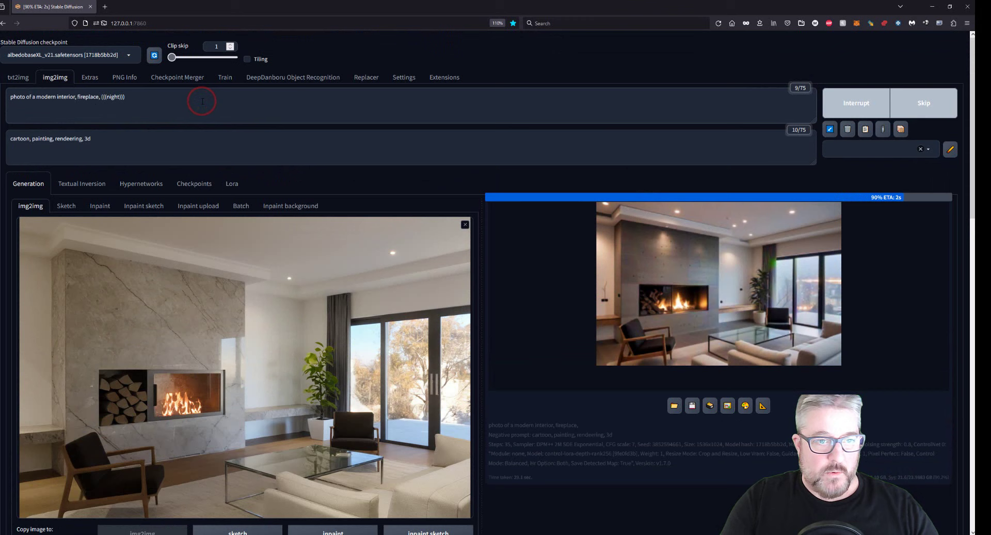
{"action": "left_click", "coordinate": [160, 135]}
{"action": "type", "text": ", concre"}
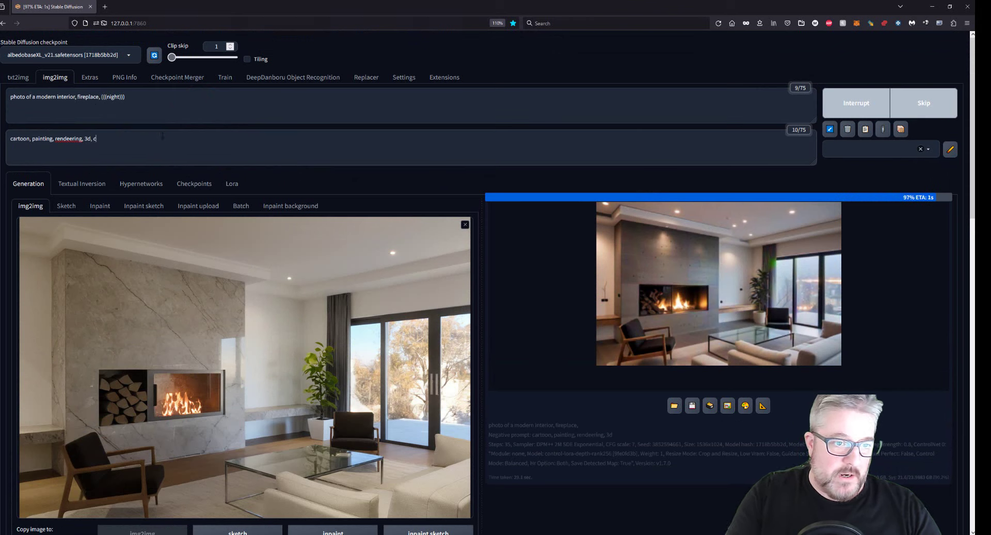
{"action": "type", "text": "te"}
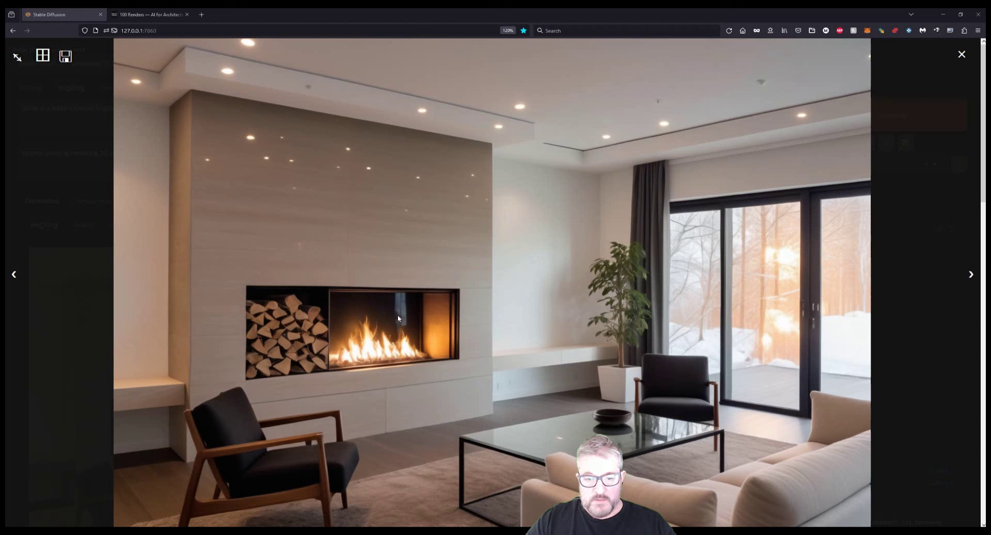
- Replace 'night' in the prompt with 'bright sunny day'
{"action": "left_click", "coordinate": [641, 423]}
{"action": "double_click", "coordinate": [130, 100]}
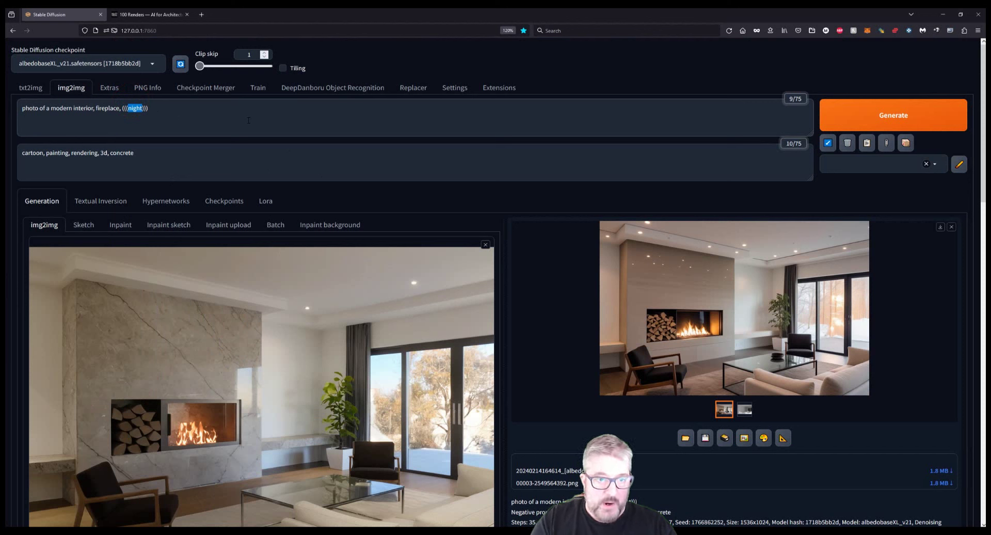
{"action": "type", "text": "bright"}
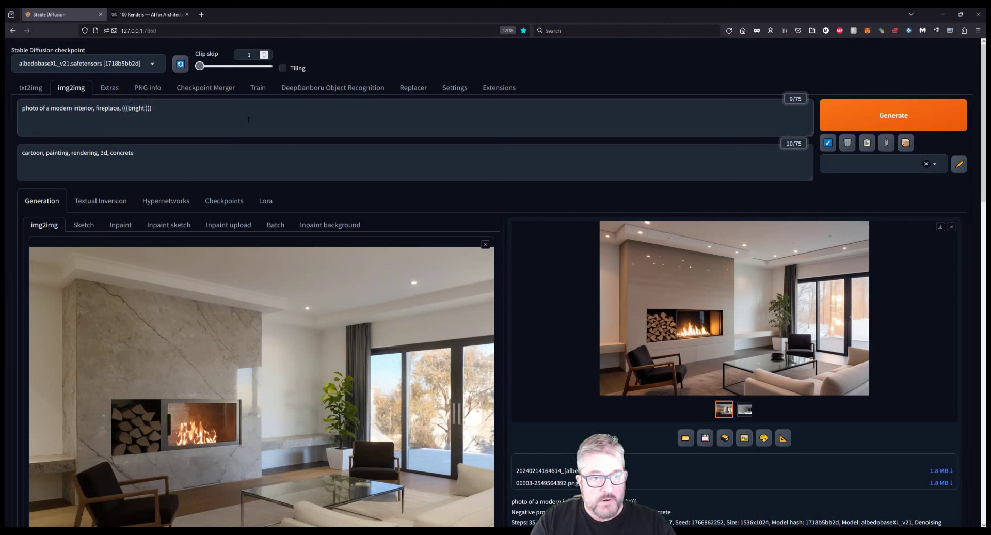
{"action": "type", "text": " sunny day"}
- Set the denoising strength to 0.87 and generate the sunny-day image
{"action": "scroll", "coordinate": [248, 120], "scroll_direction": "down", "scroll_amount": 3}
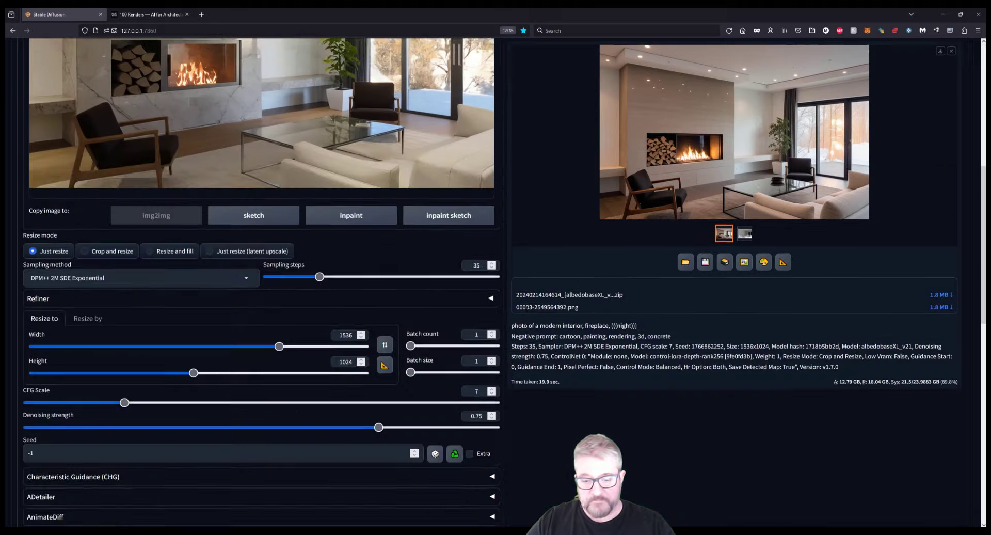
{"action": "left_click_drag", "start_coordinate": [396, 411], "coordinate": [434, 417]}
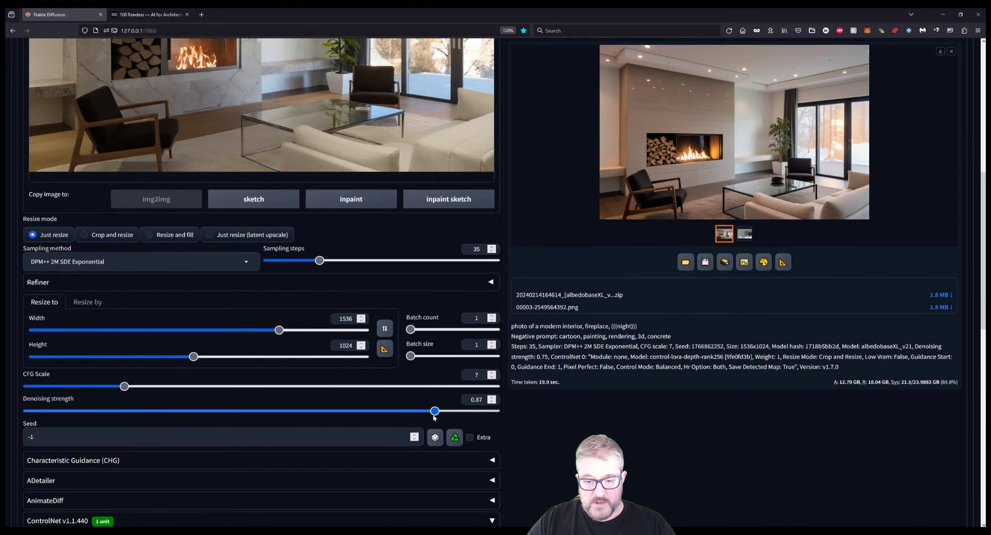
{"action": "scroll", "coordinate": [667, 460], "scroll_direction": "up", "scroll_amount": 7}
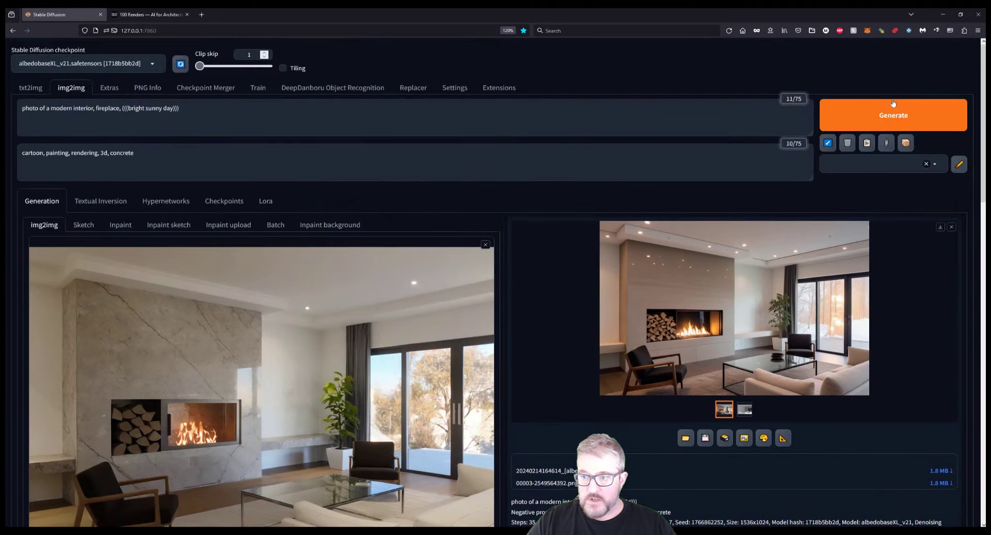
{"action": "left_click", "coordinate": [893, 106]}
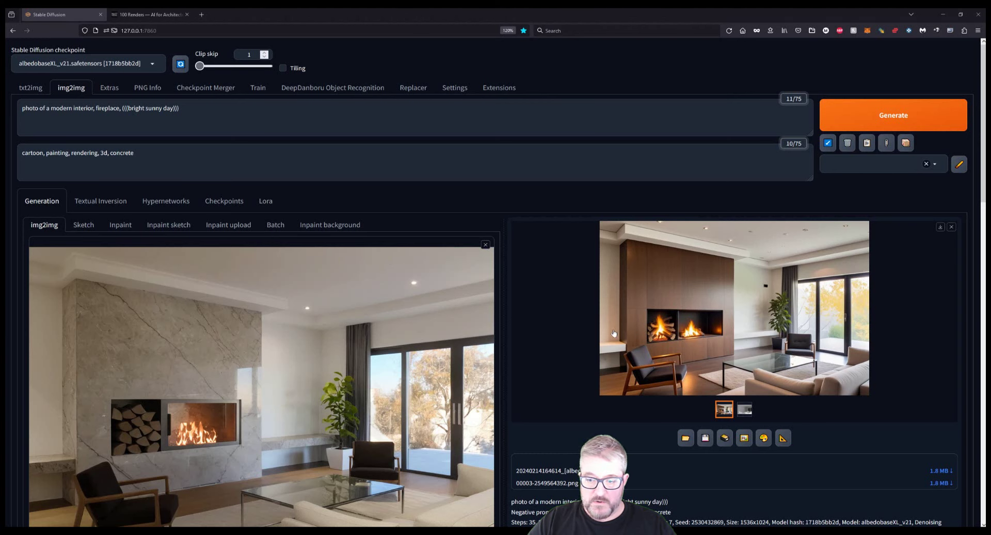
- Change 'modern' to 'traditional' in the prompt, fixing the spelling, and generate
{"action": "scroll", "coordinate": [614, 333], "scroll_direction": "down", "scroll_amount": 3}
{"action": "scroll", "coordinate": [594, 258], "scroll_direction": "up", "scroll_amount": 3}
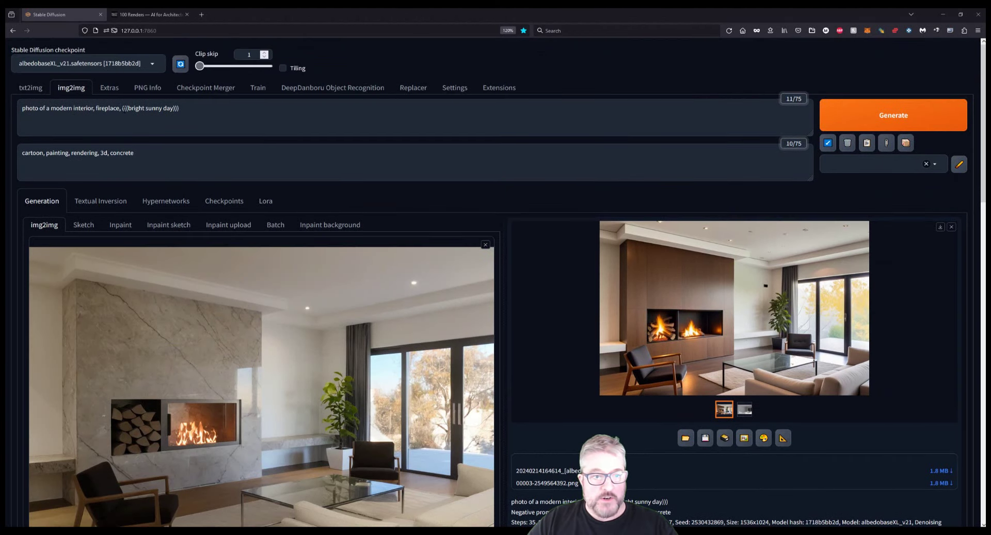
{"action": "double_click", "coordinate": [62, 108]}
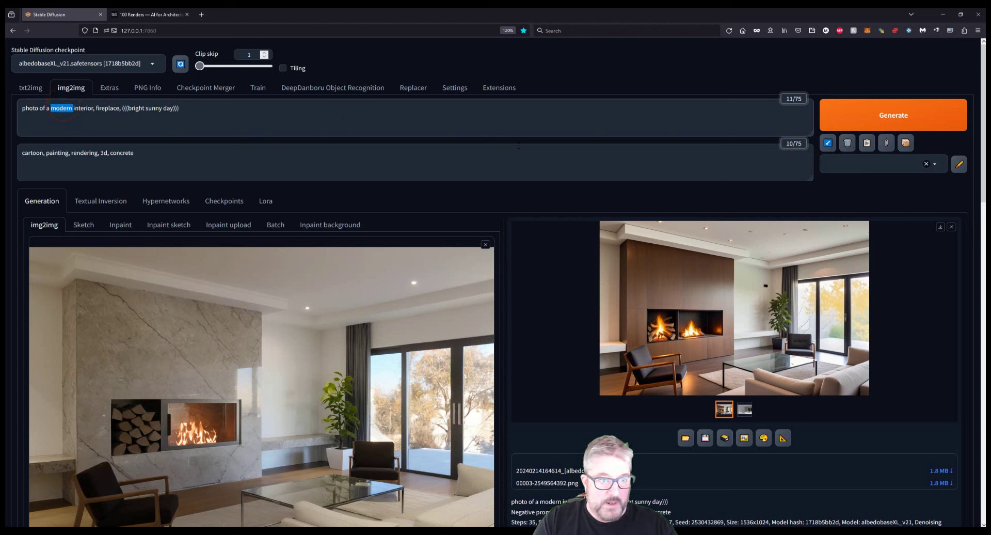
{"action": "type", "text": "tradtio"}
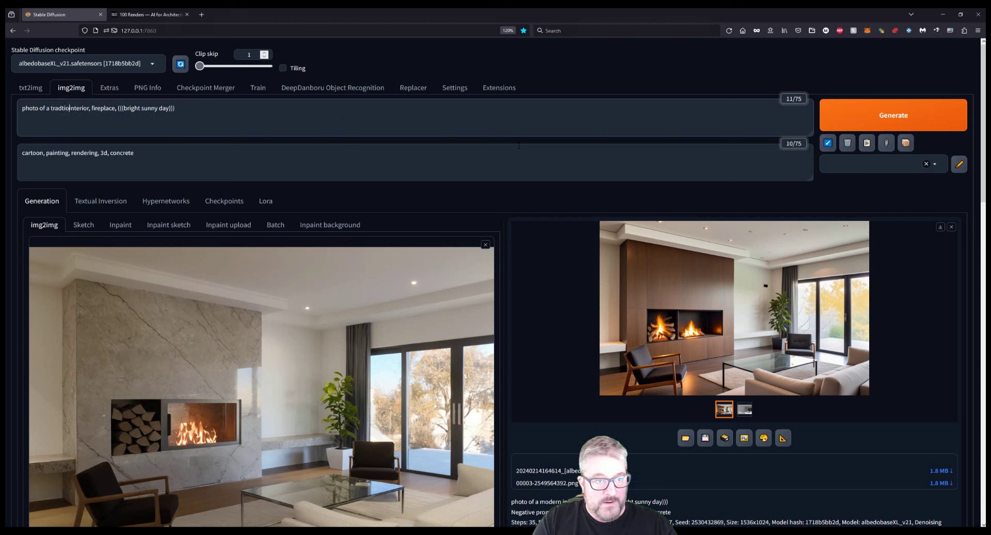
{"action": "type", "text": "nal"}
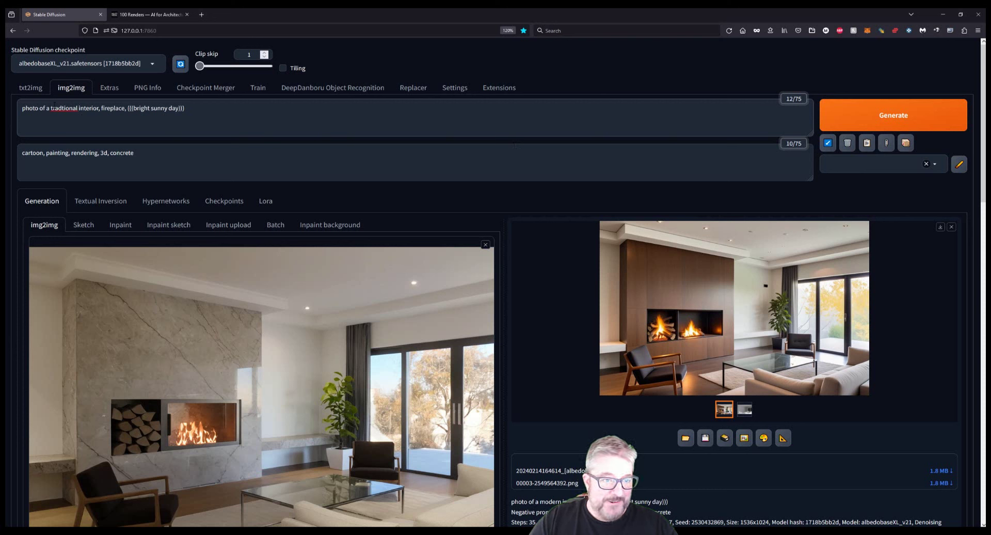
{"action": "right_click", "coordinate": [64, 109]}
{"action": "left_click", "coordinate": [89, 118]}
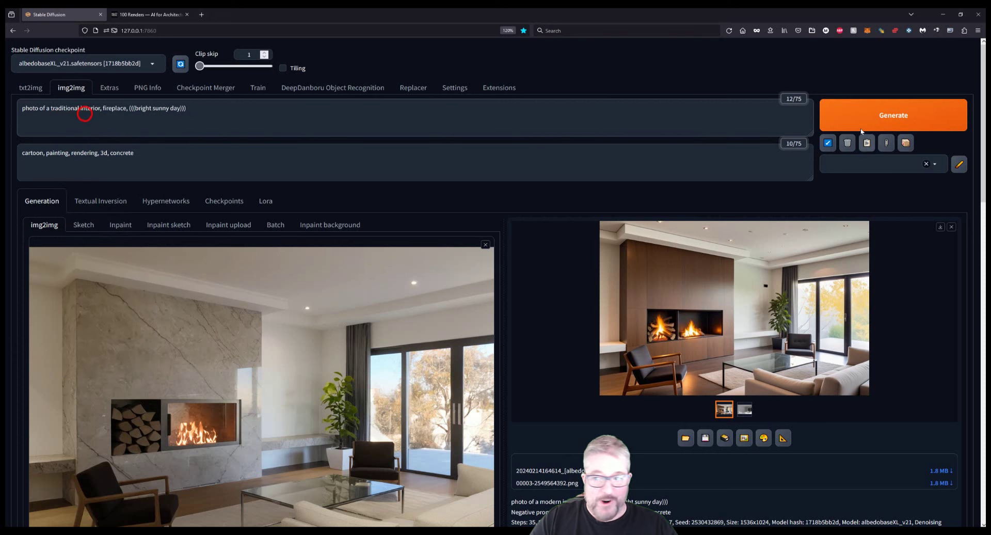
{"action": "left_click", "coordinate": [894, 103]}
- Delete '(((bright sunny day)))' from the prompt and regenerate the traditional interior
{"action": "left_click_drag", "start_coordinate": [130, 108], "coordinate": [456, 101]}
{"action": "key", "text": "BackSpace"}
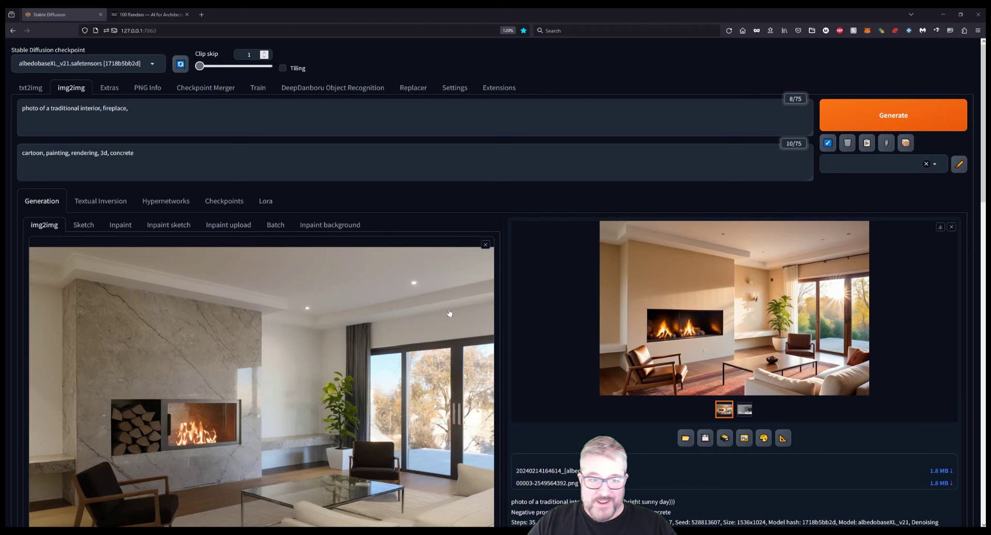
{"action": "left_click", "coordinate": [898, 106]}
{"action": "scroll", "coordinate": [898, 106], "scroll_direction": "down", "scroll_amount": 3}
{"action": "scroll", "coordinate": [419, 492], "scroll_direction": "down", "scroll_amount": 3}
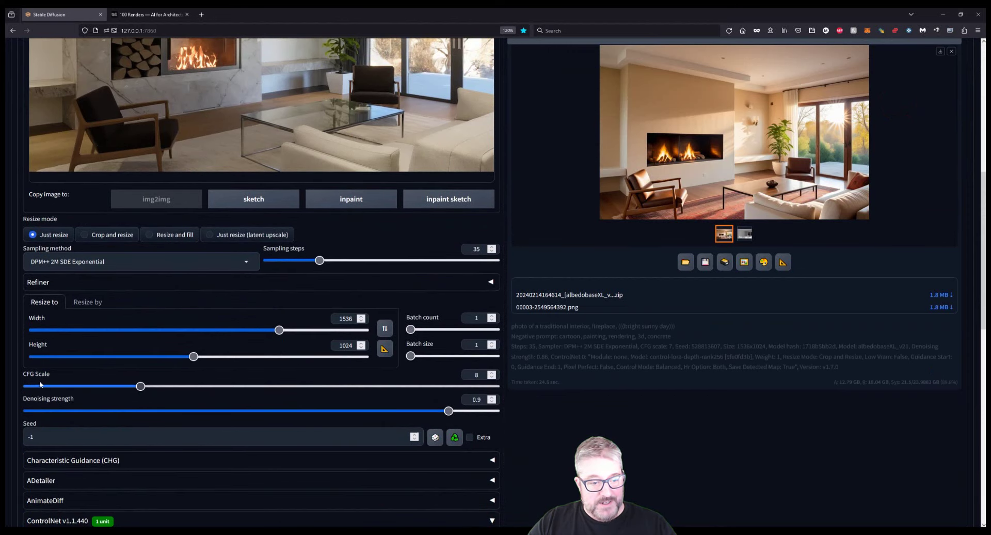
{"action": "scroll", "coordinate": [425, 433], "scroll_direction": "up", "scroll_amount": 6}
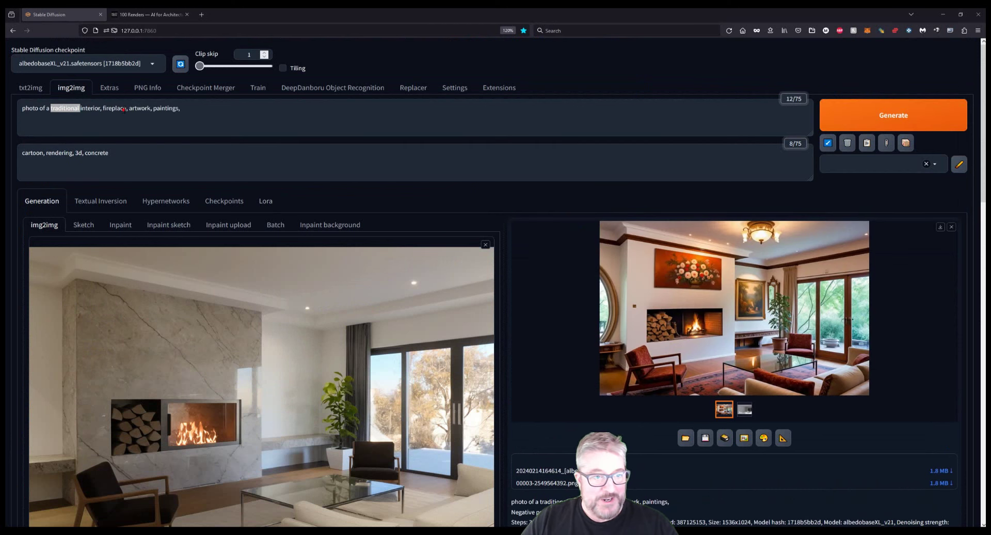
- Replace 'traditional' with 'classical', then 'classical' with 'post modern' in the prompt
{"action": "left_click", "coordinate": [123, 109]}
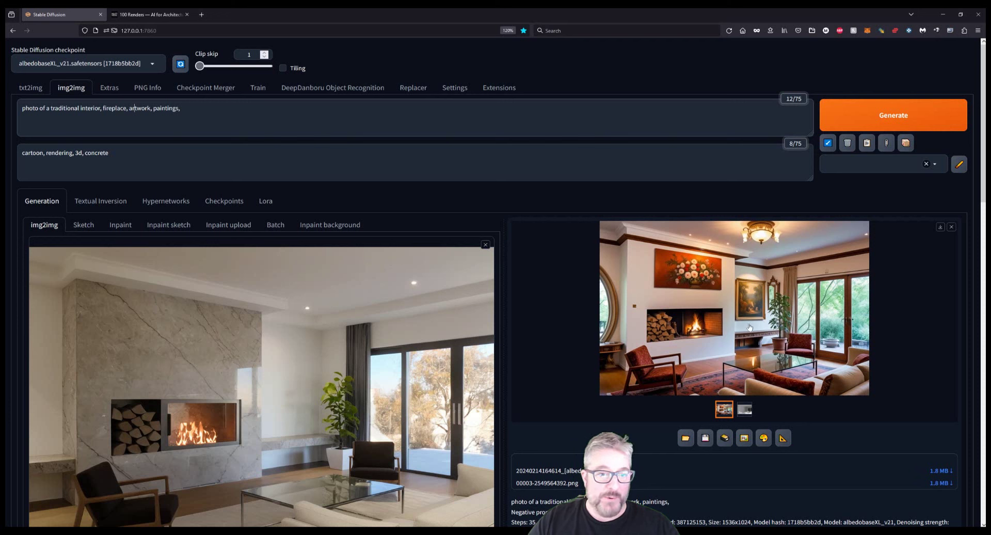
{"action": "double_click", "coordinate": [65, 108]}
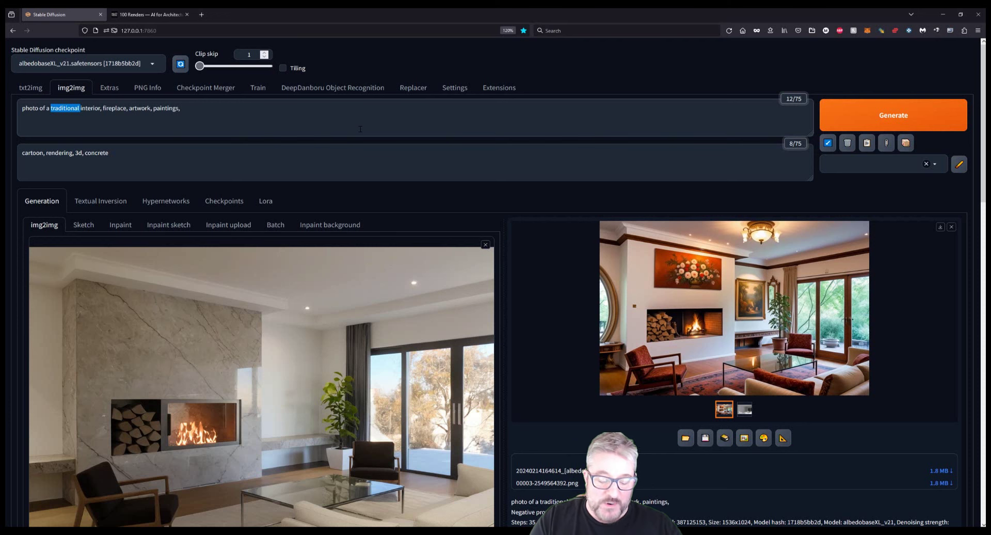
{"action": "type", "text": "classical"}
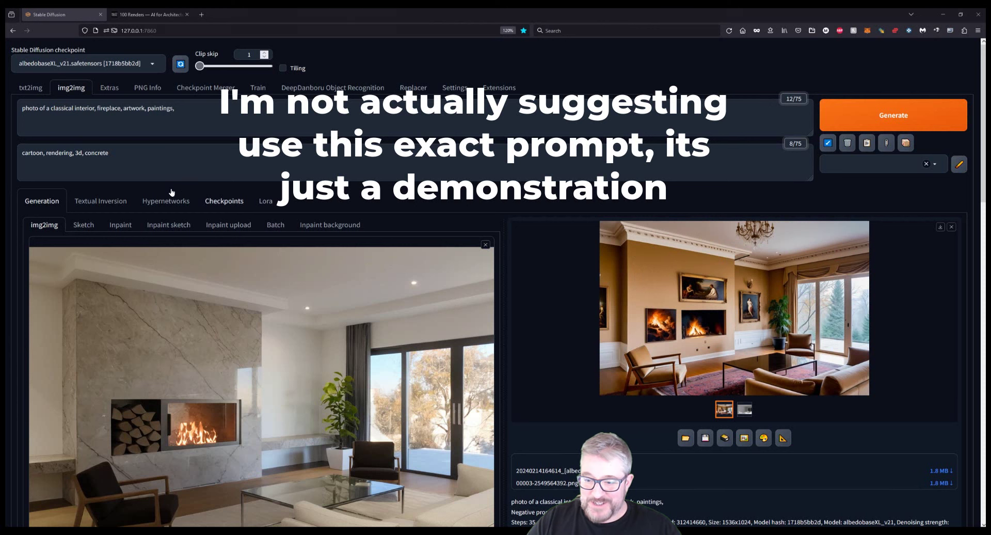
{"action": "double_click", "coordinate": [65, 107]}
{"action": "type", "text": "post modern"}
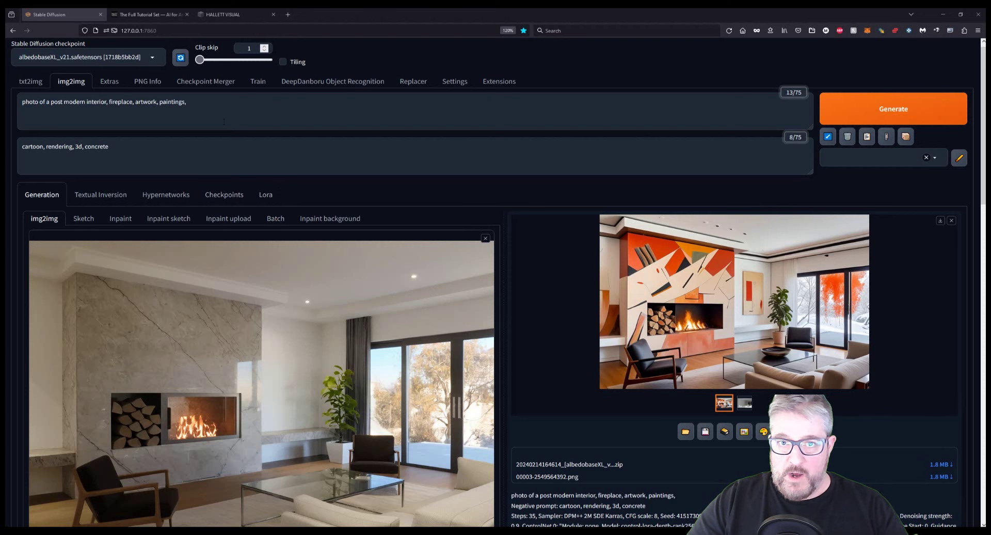
- Browse The Full Tutorial Set course list and open the 100 Renders lesson page
{"action": "left_click", "coordinate": [155, 14]}
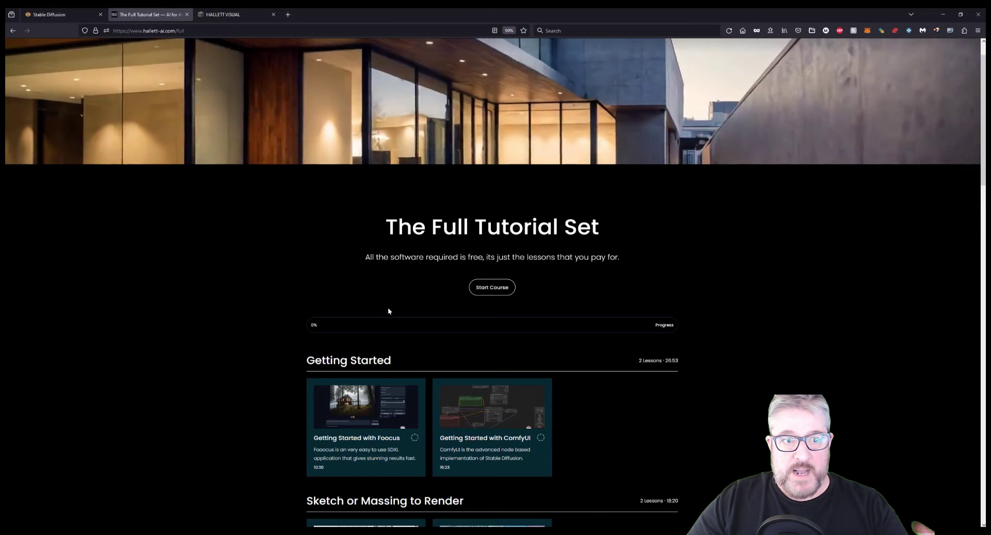
{"action": "scroll", "coordinate": [388, 310], "scroll_direction": "down", "scroll_amount": 15}
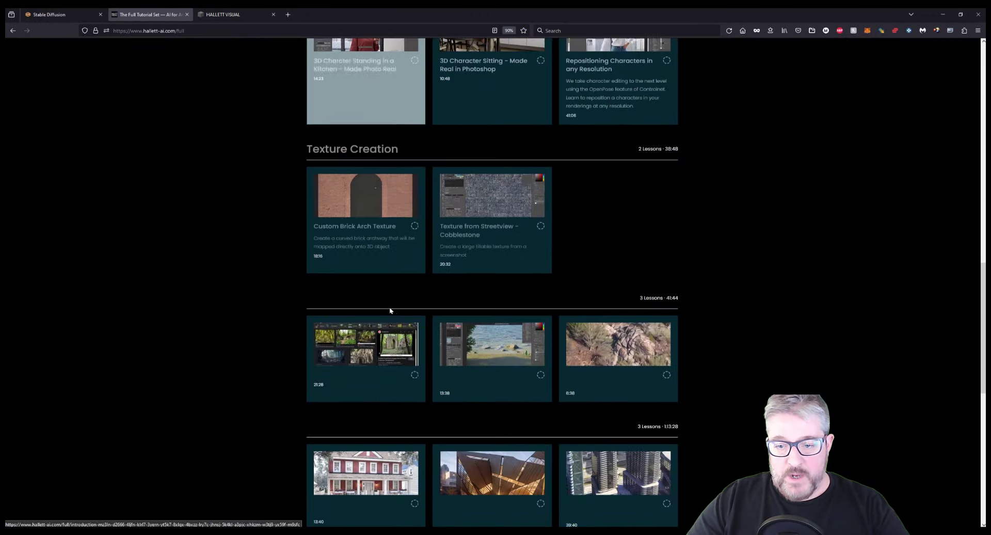
{"action": "scroll", "coordinate": [683, 331], "scroll_direction": "down", "scroll_amount": 10}
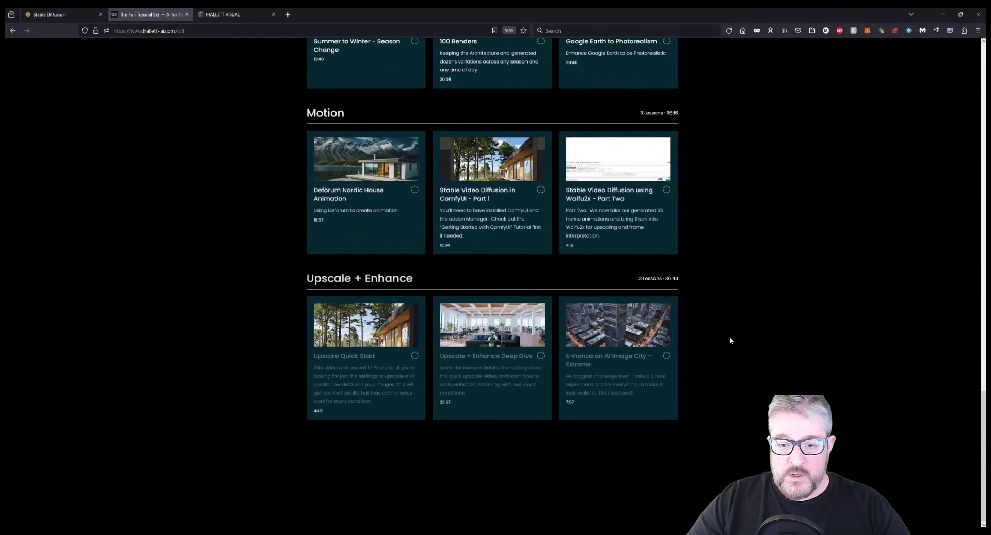
{"action": "scroll", "coordinate": [730, 341], "scroll_direction": "up", "scroll_amount": 7}
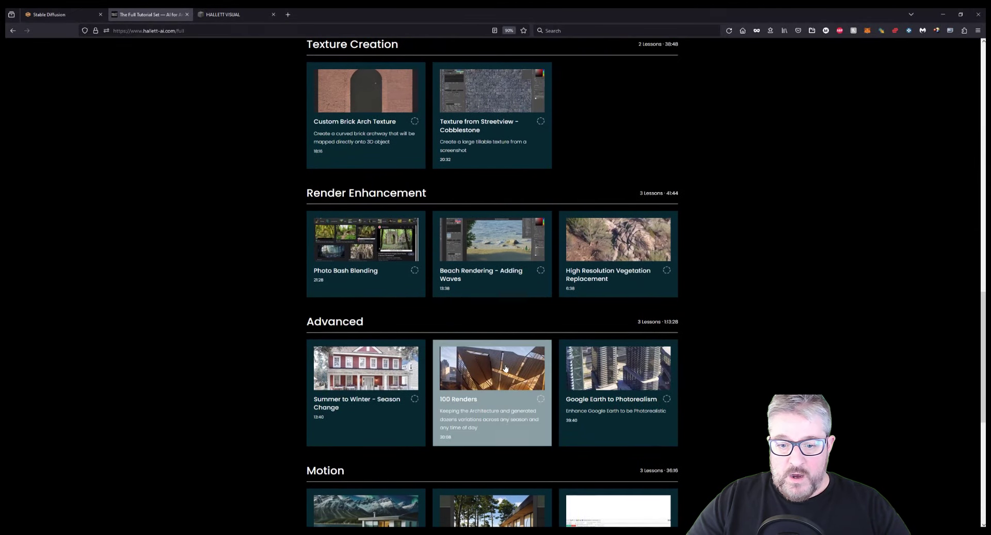
{"action": "left_click", "coordinate": [506, 368]}
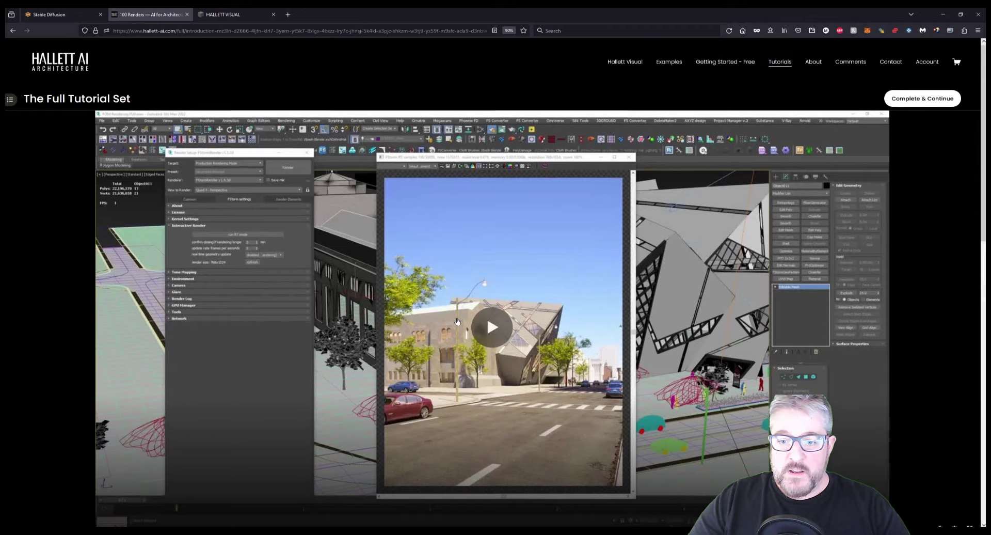
{"action": "scroll", "coordinate": [457, 321], "scroll_direction": "down", "scroll_amount": 7}
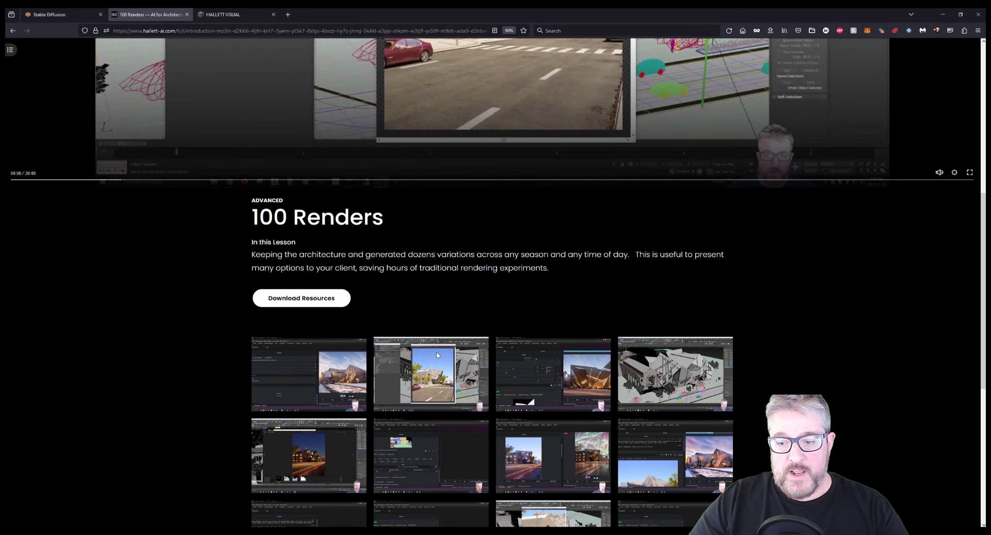
{"action": "scroll", "coordinate": [437, 355], "scroll_direction": "down", "scroll_amount": 3}
{"action": "scroll", "coordinate": [672, 355], "scroll_direction": "down", "scroll_amount": 2}
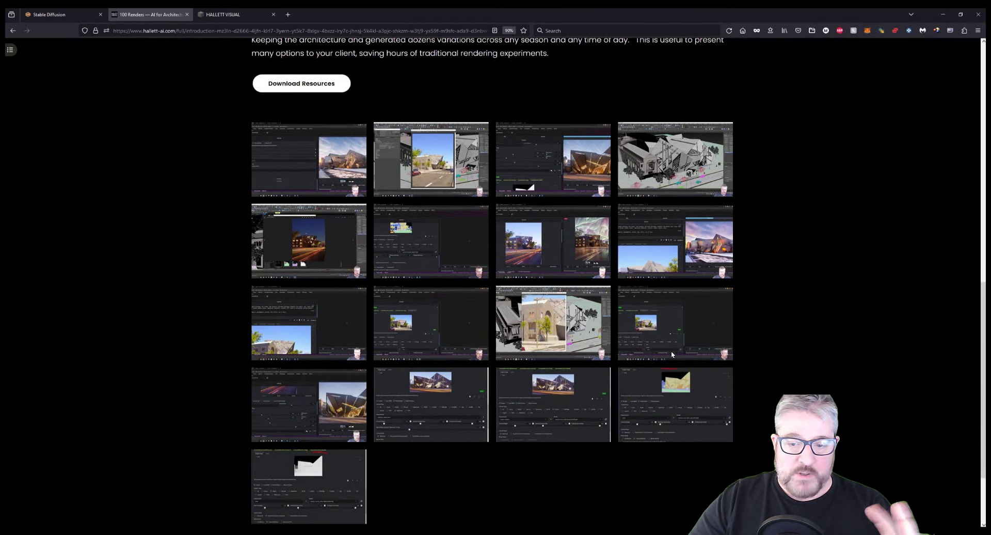
{"action": "scroll", "coordinate": [672, 354], "scroll_direction": "up", "scroll_amount": 10}
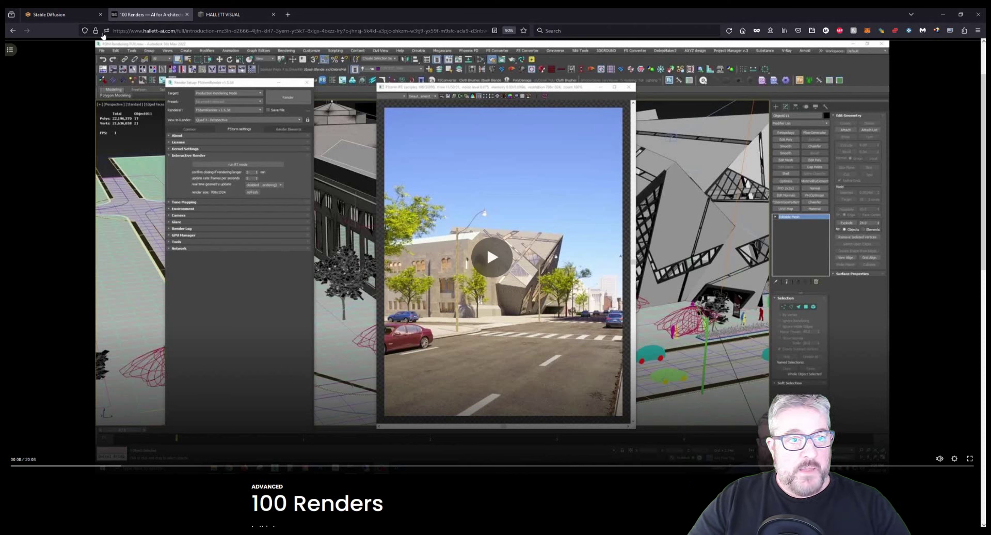
- Browse the Hallett Visual portfolio grid of architectural renders at hallettvisual.com
{"action": "left_click", "coordinate": [217, 8]}
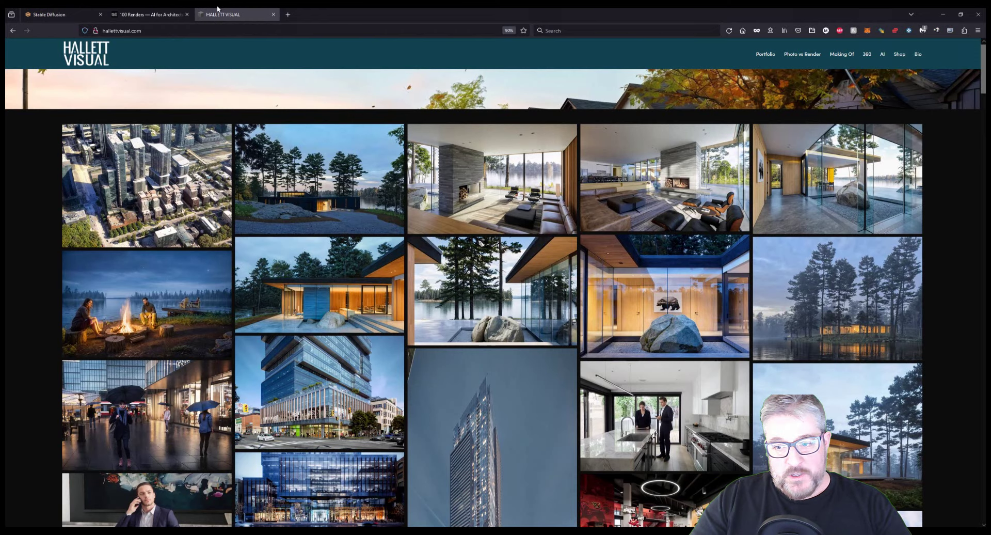
{"action": "scroll", "coordinate": [338, 125], "scroll_direction": "down", "scroll_amount": 10}
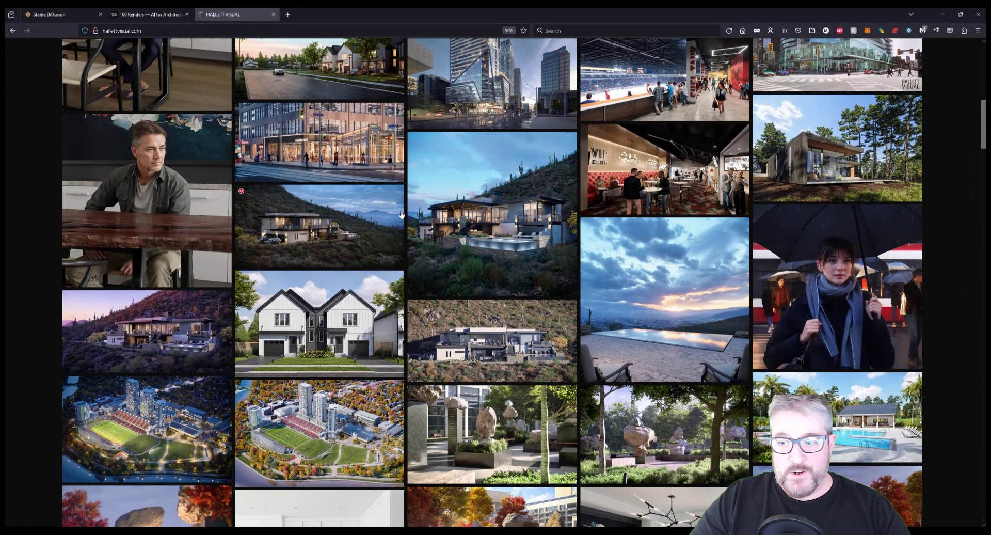
{"action": "scroll", "coordinate": [402, 214], "scroll_direction": "up", "scroll_amount": 10}
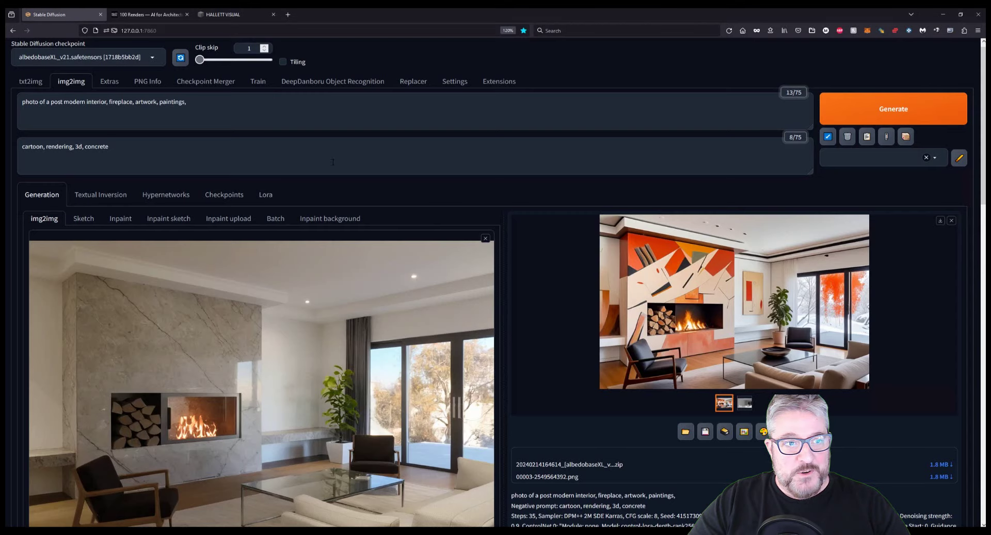
- Return to the Stable Diffusion img2img page showing the post modern interior result
{"action": "left_click", "coordinate": [47, 13]}
{"action": "scroll", "coordinate": [662, 282], "scroll_direction": "down", "scroll_amount": 3}
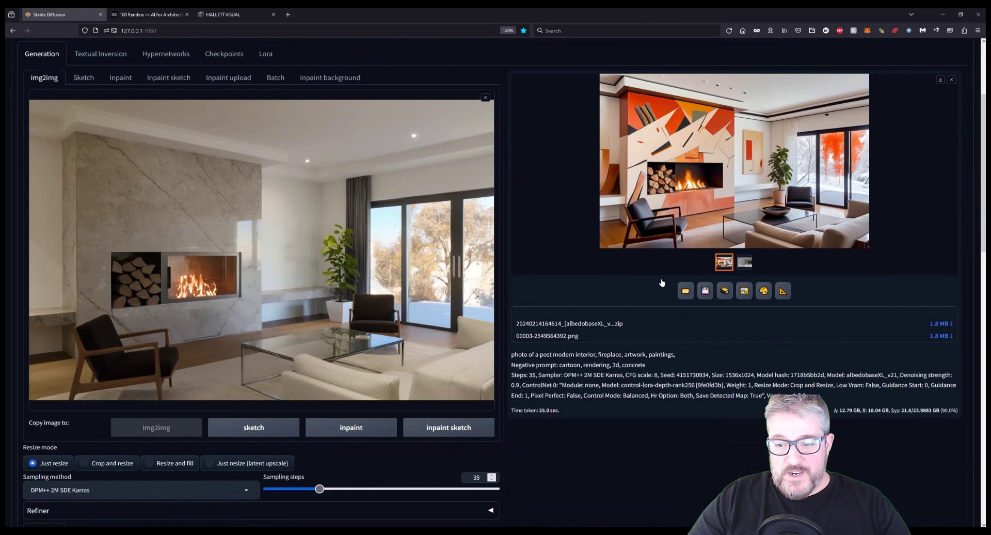